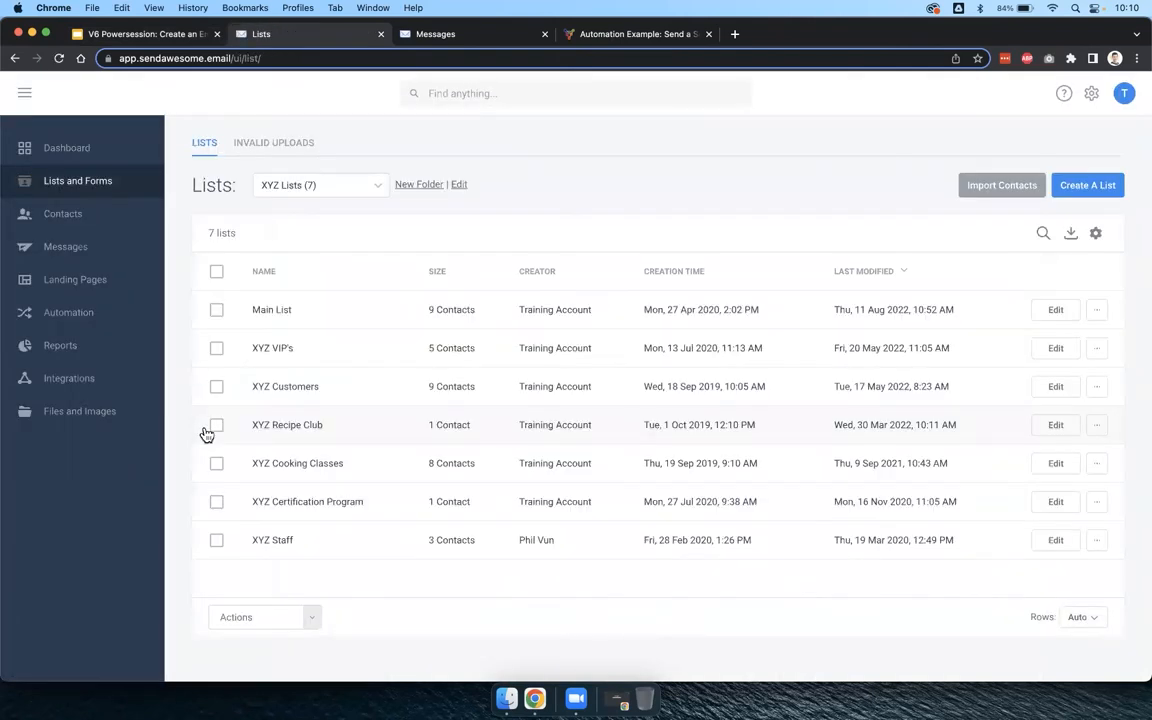
Open the XYZ Recipe Club list in the form designer.
left_click_drag(352, 435, 257, 429)
left_click(286, 428)
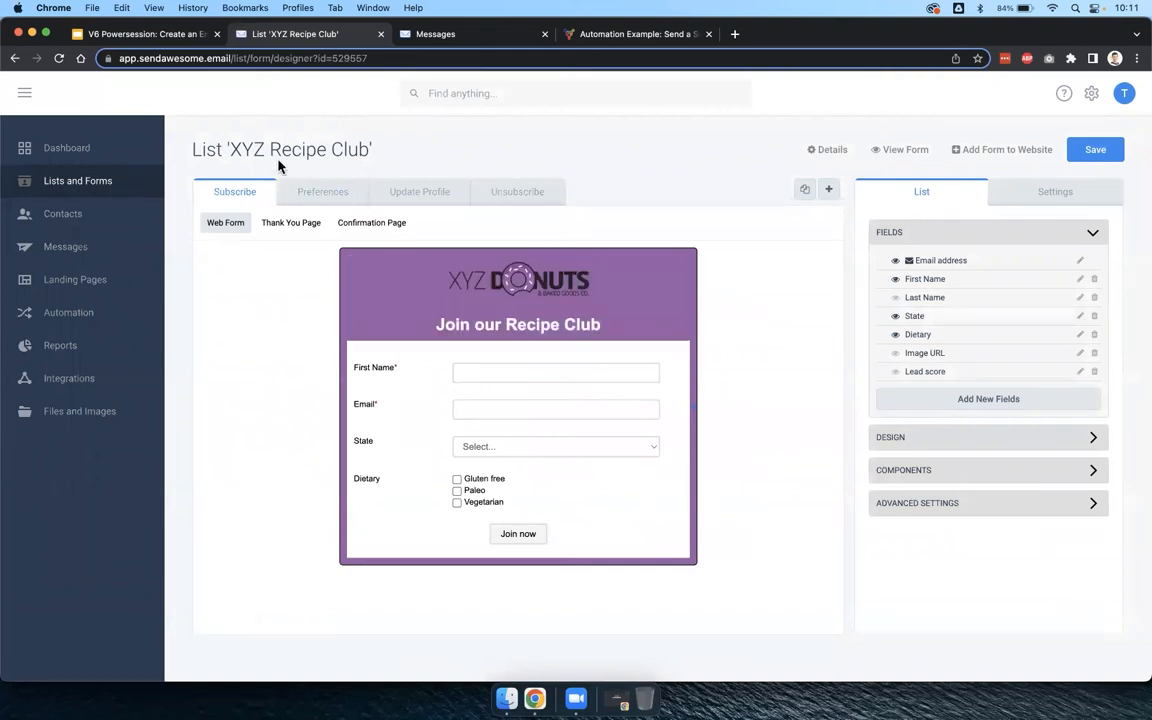
left_click_drag(230, 146, 359, 146)
left_click(396, 151)
Review the background colour setting of the sign-up form's header block.
left_click(650, 314)
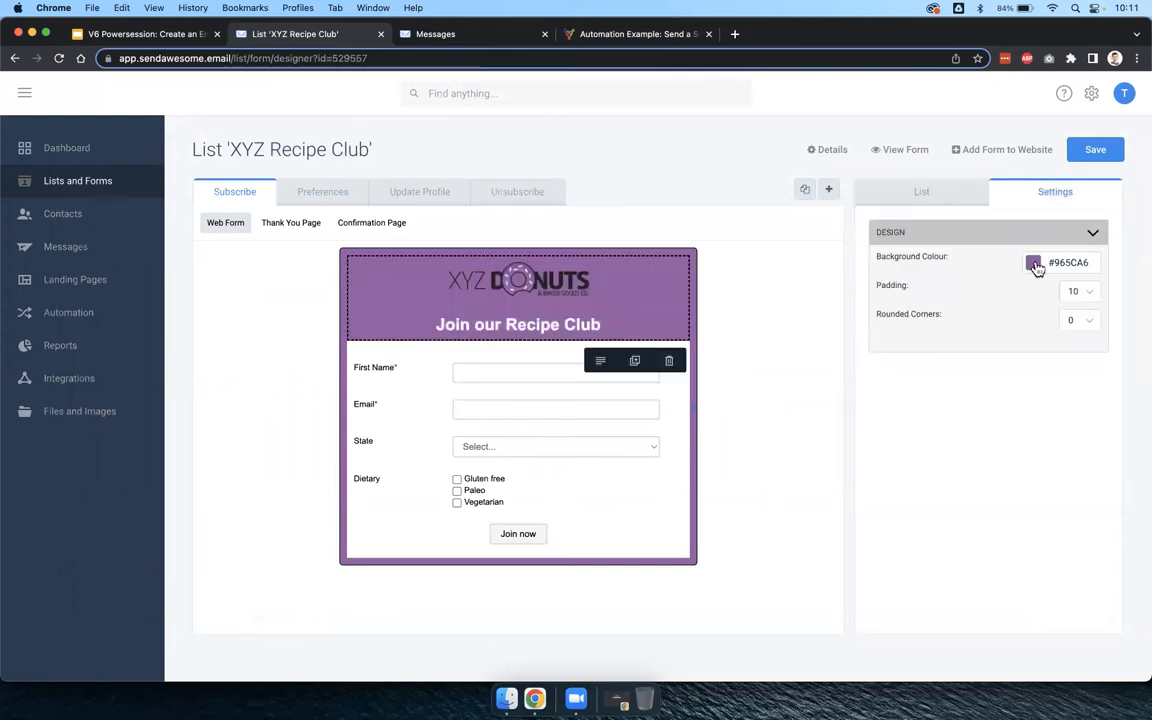
left_click(1034, 263)
left_click(787, 359)
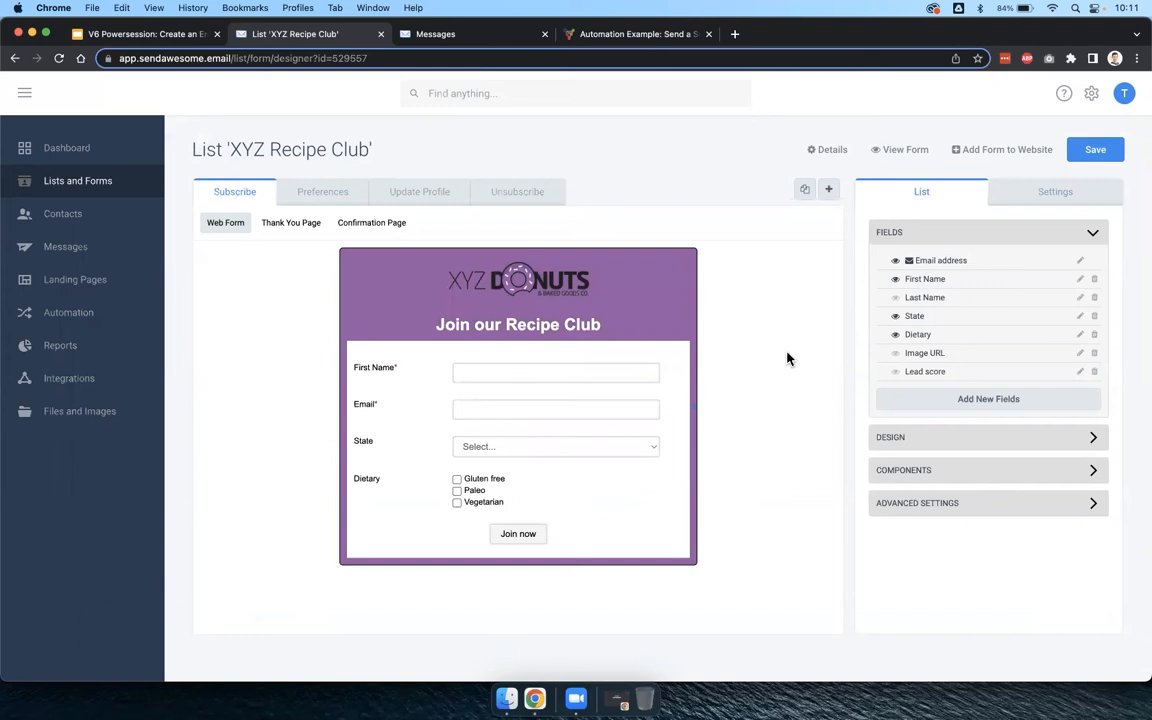
Change the sign-up form's heading to "Join our Recipe Clubs".
left_click(599, 325)
left_click_drag(614, 325, 475, 287)
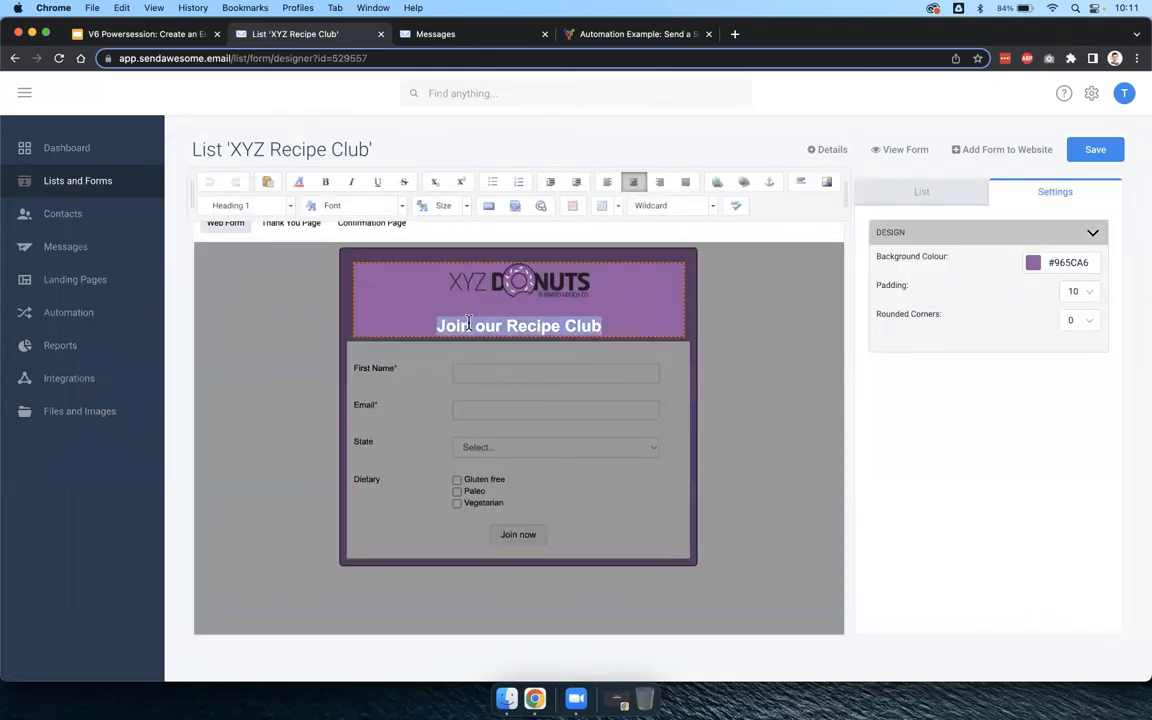
left_click(460, 325)
left_click(598, 325)
type("dvsdfsdf")
key("BackSpace")
key("BackSpace")
key("BackSpace")
key("BackSpace")
key("BackSpace")
key("BackSpace")
key("BackSpace")
key("BackSpace")
type("s")
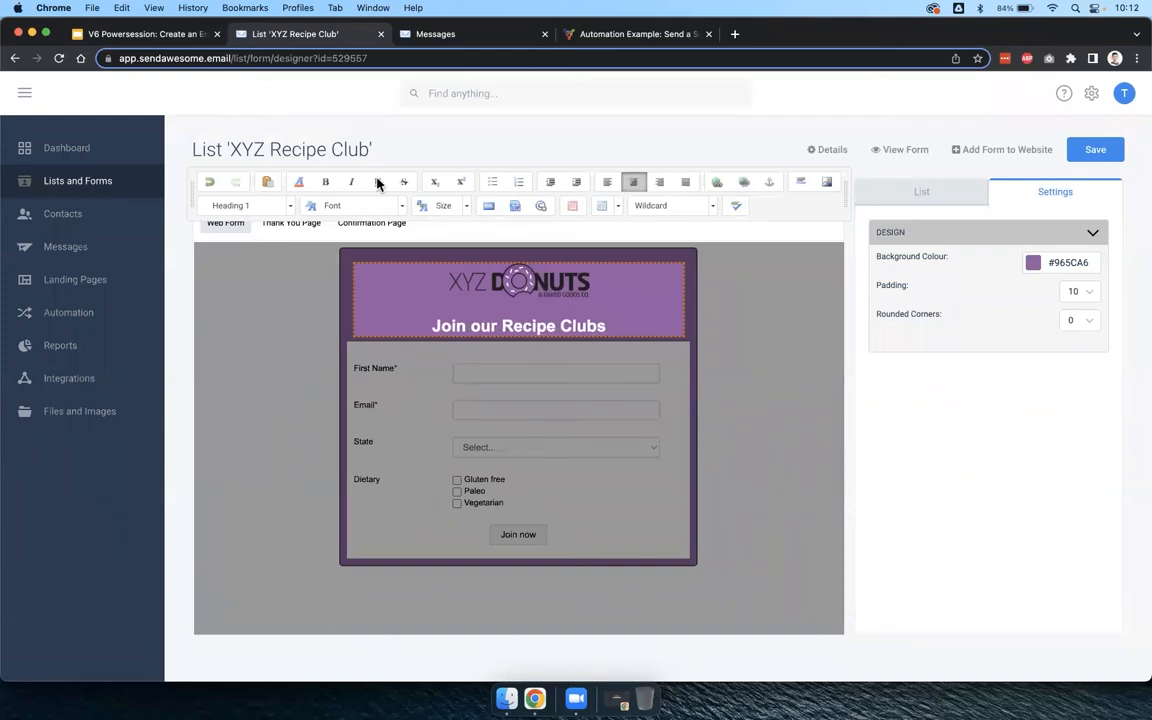
Select the XYZ Donuts logo in the form header, and close the header's text editor.
left_click(541, 291)
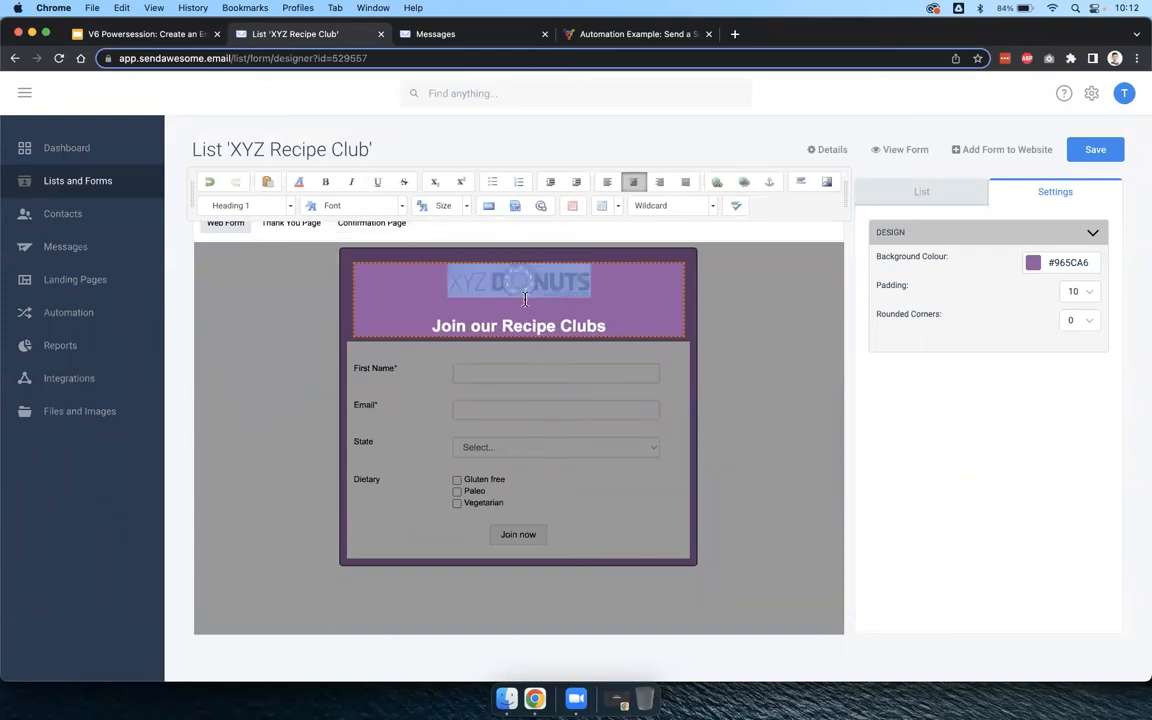
left_click(589, 288)
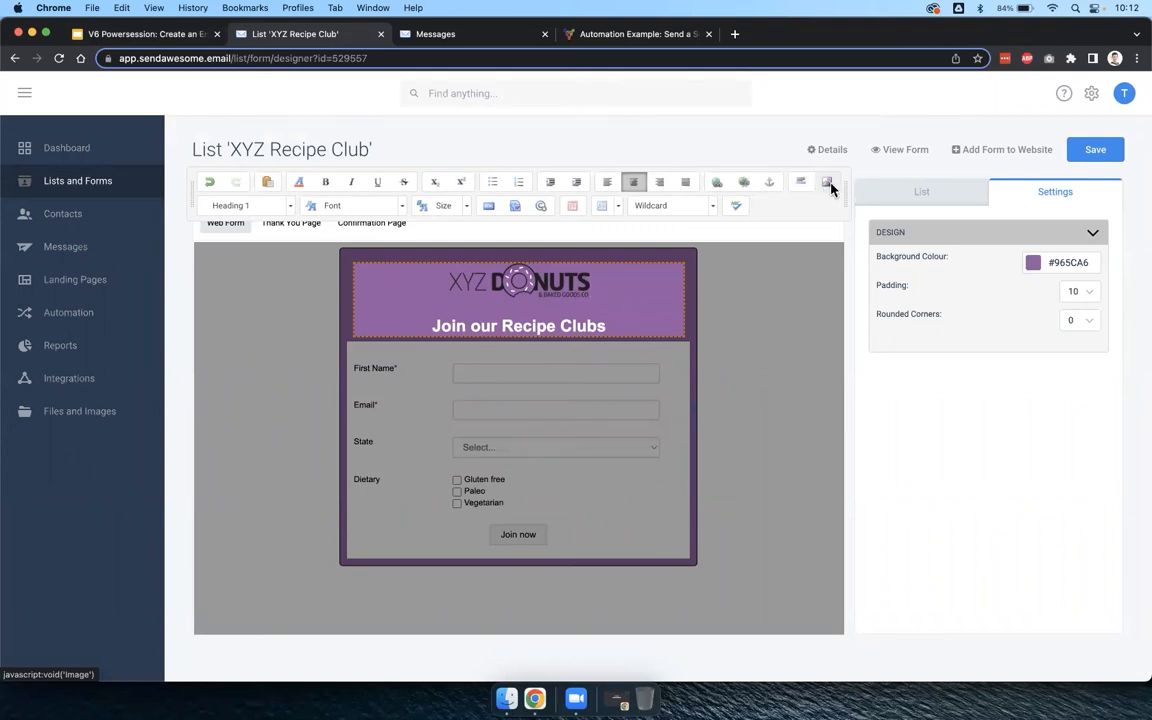
left_click(752, 364)
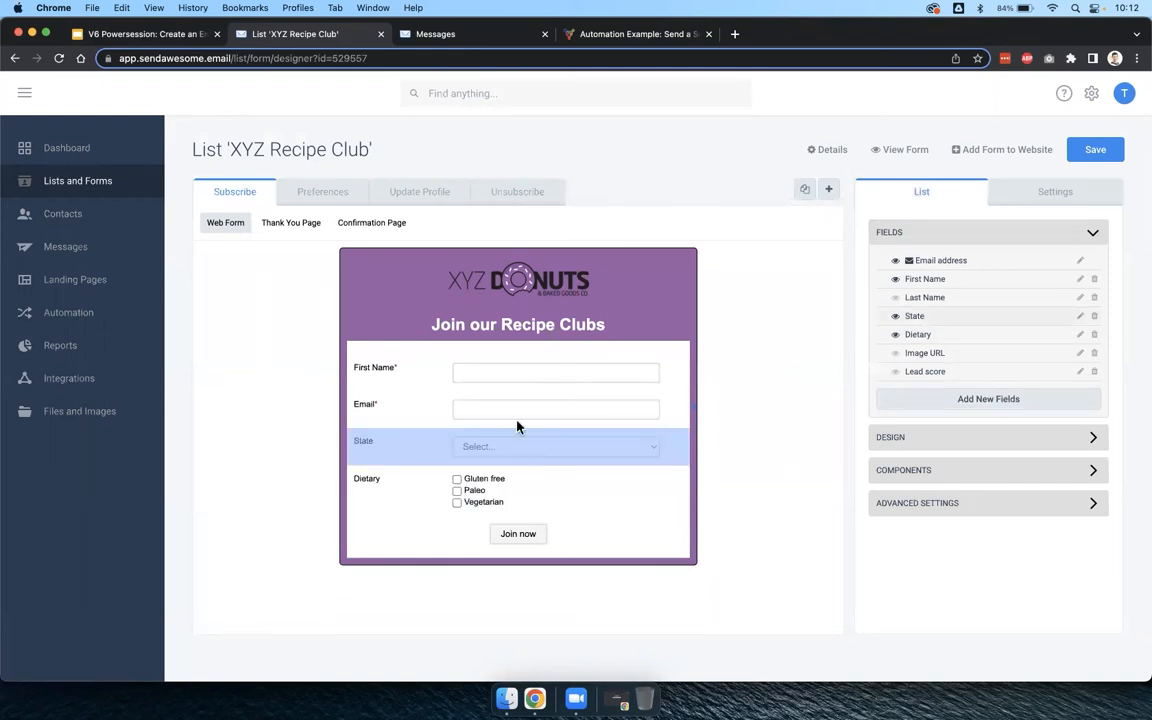
Review the First Name field's settings, including whether it is mandatory.
left_click(498, 359)
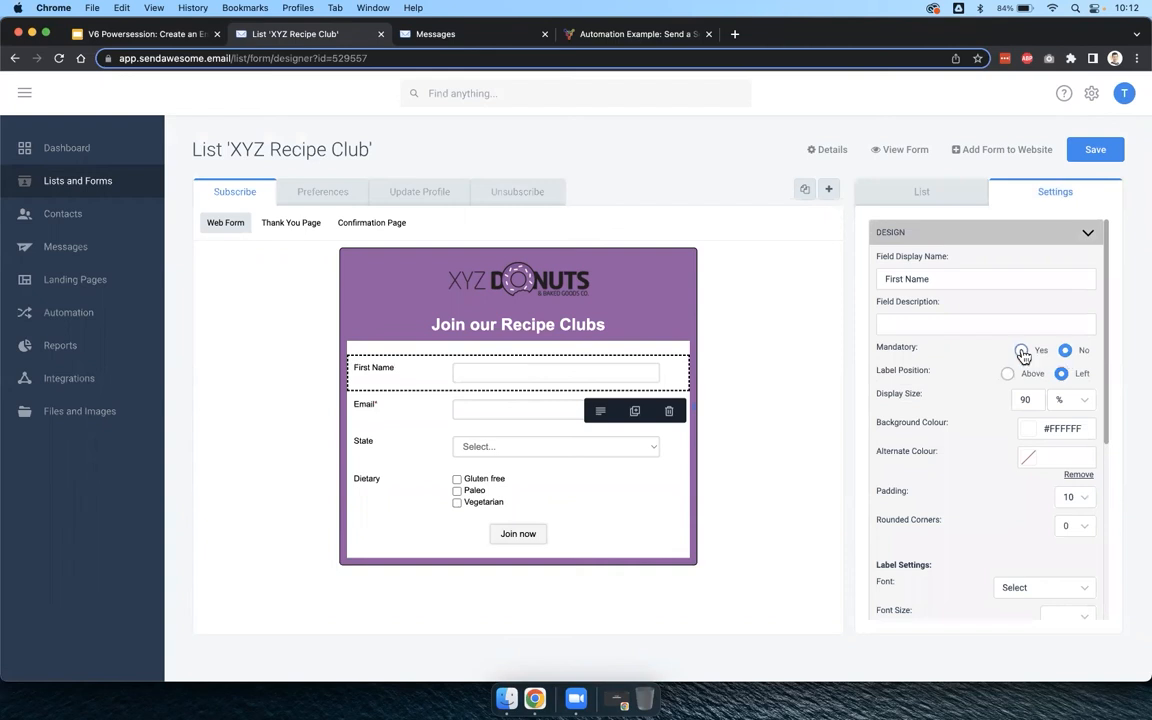
left_click(774, 389)
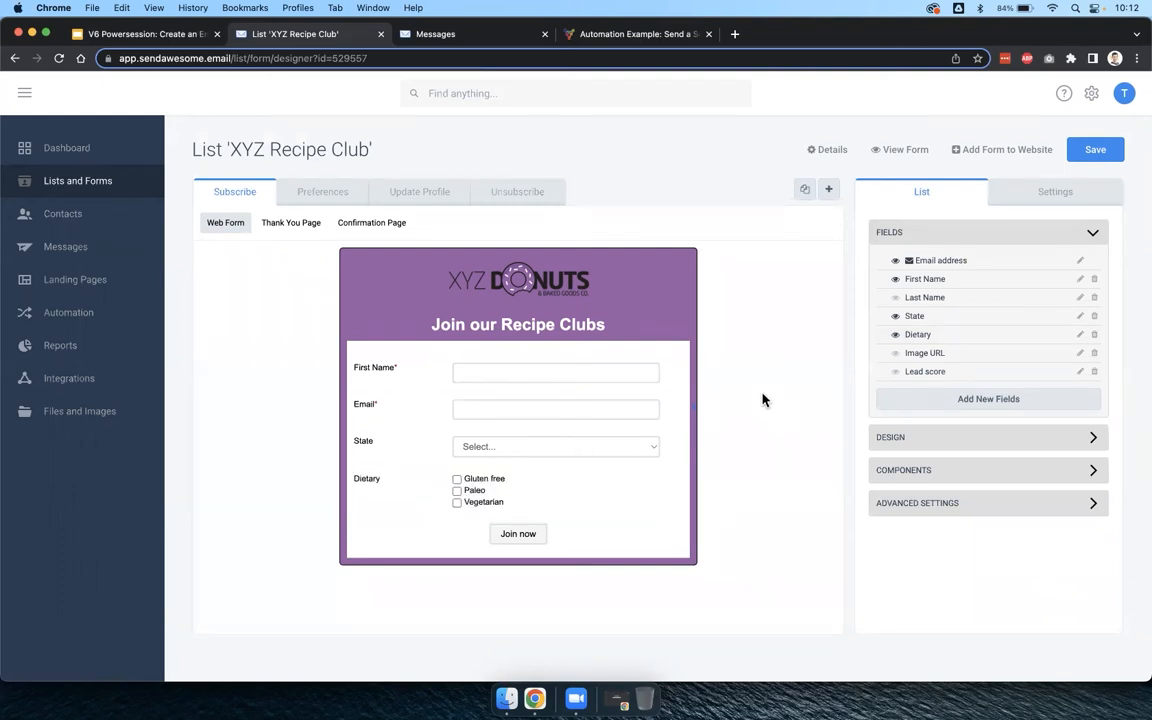
View the options for adding the form to a website and select the basic form code.
left_click(1000, 152)
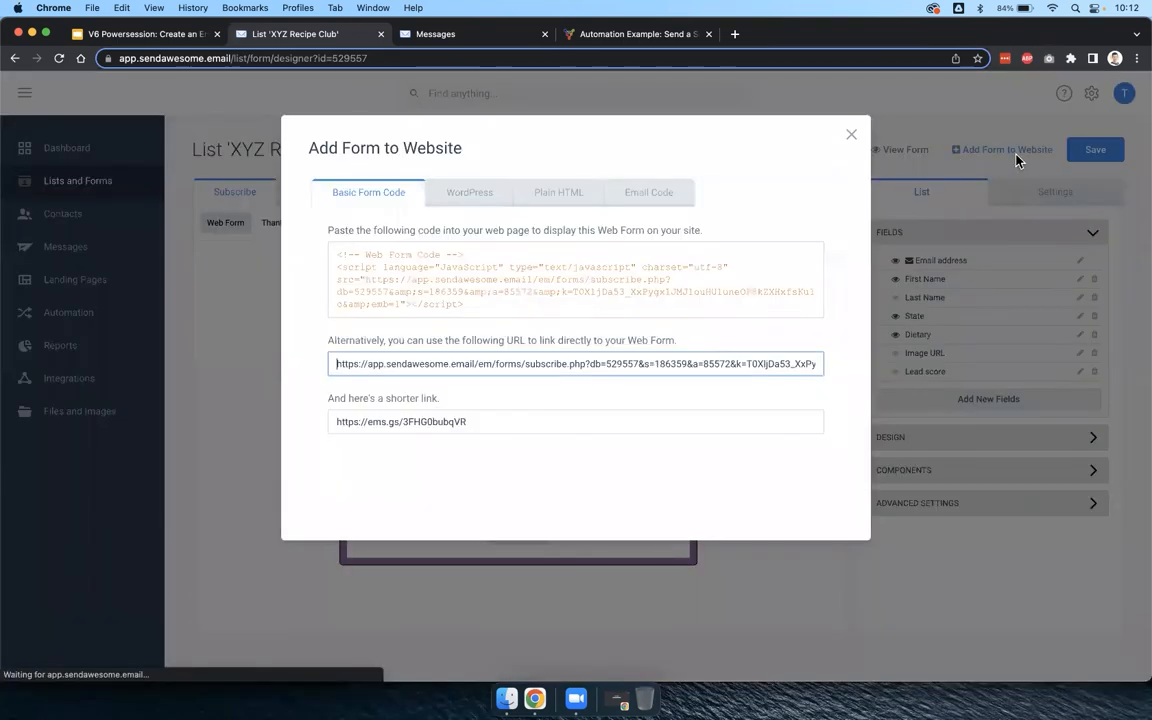
left_click(505, 290)
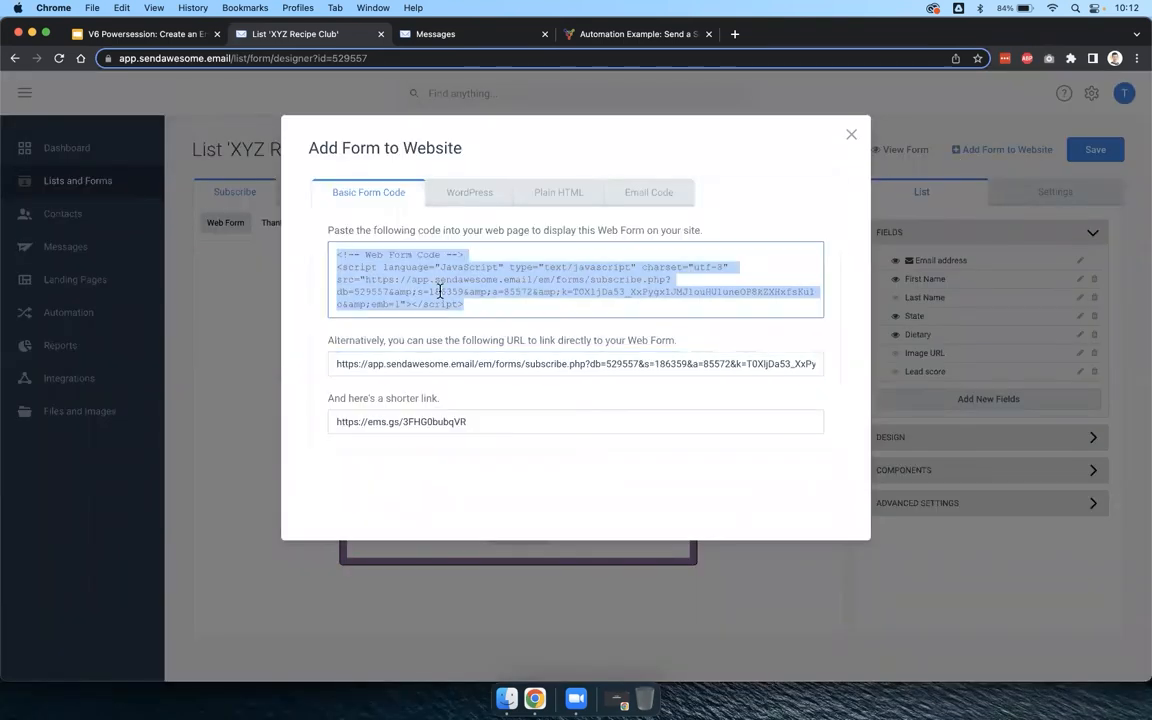
left_click(851, 137)
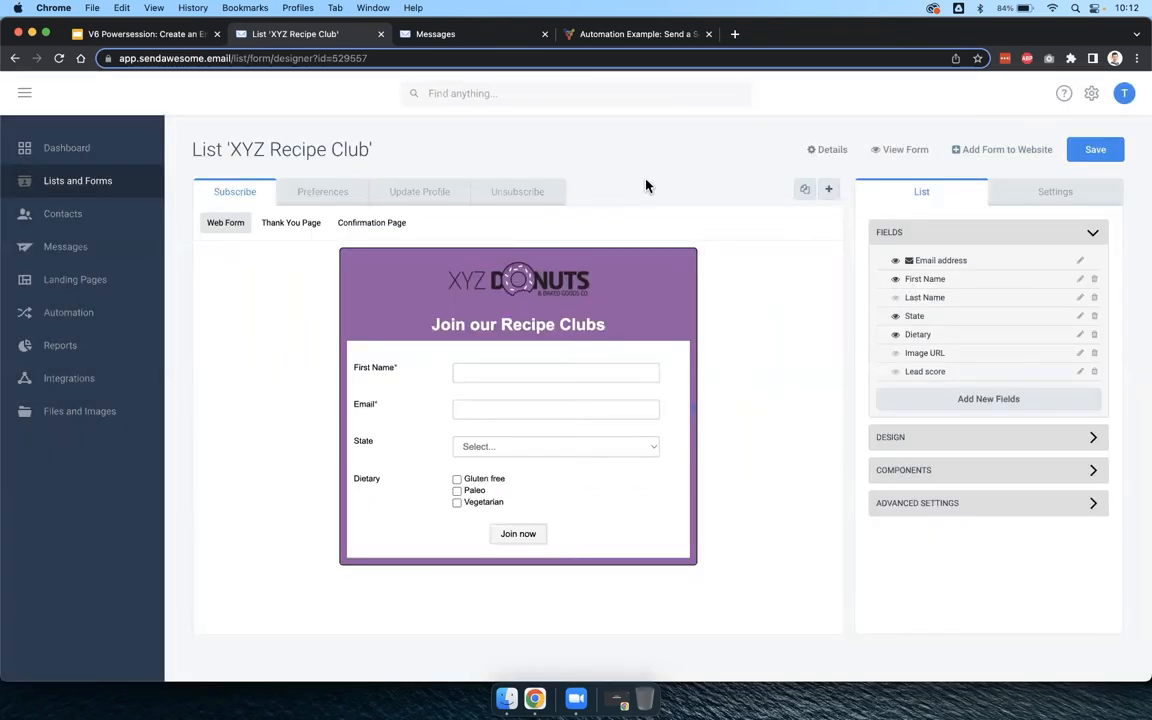
Switch to the messages in the XYZ Recipe Club comms folder and open "Recipe Club eBook 1" for editing.
left_click(421, 38)
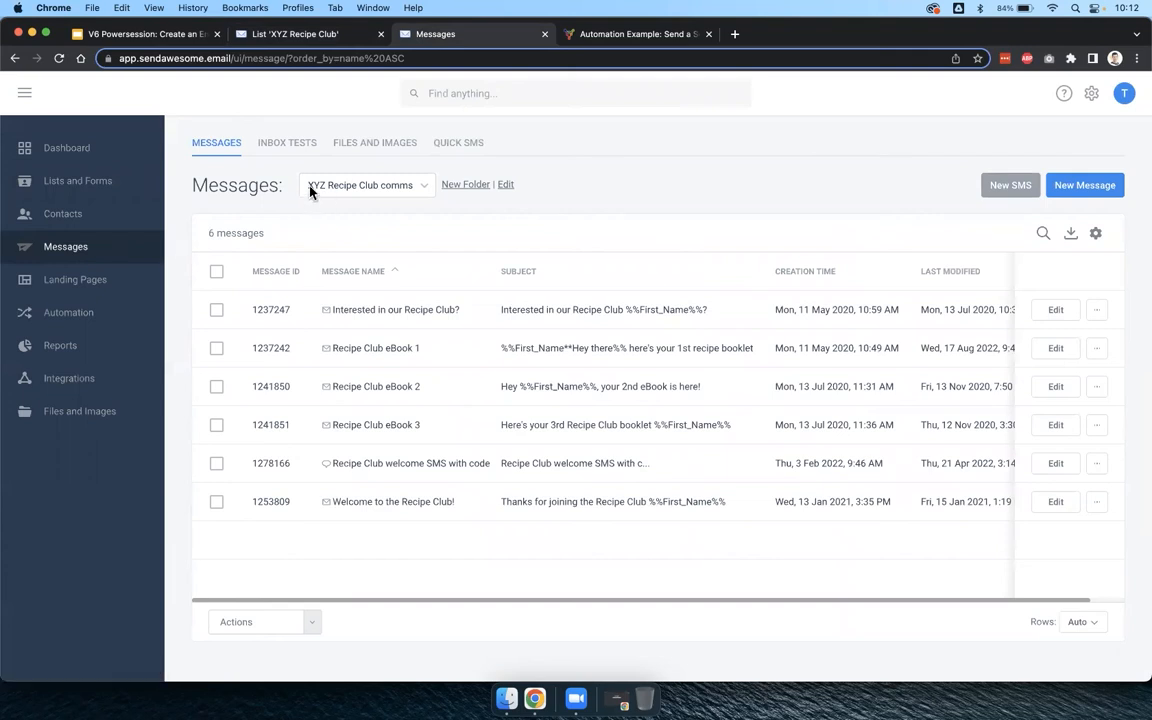
left_click(350, 187)
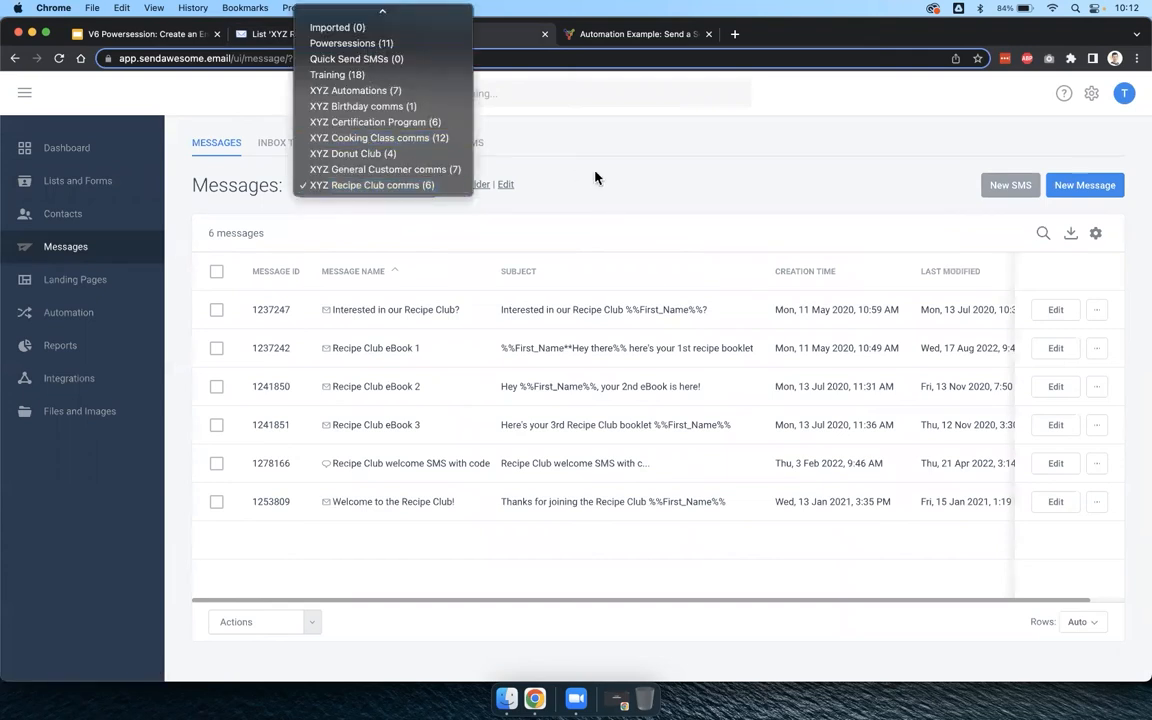
left_click(398, 186)
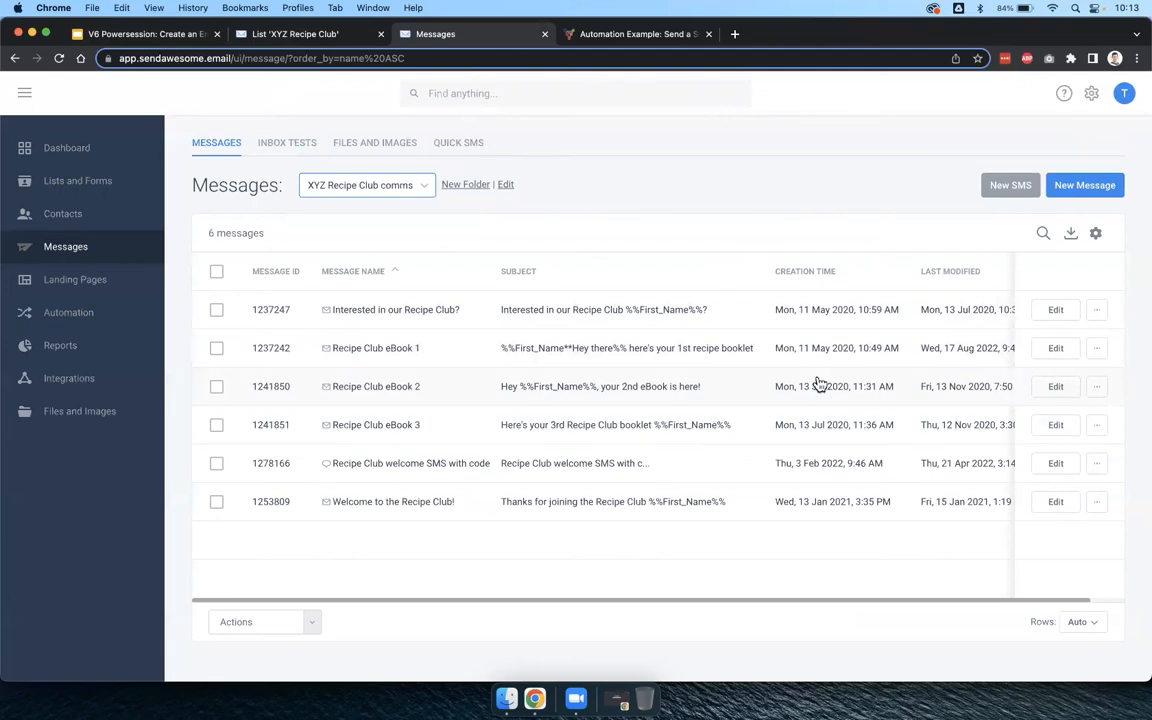
left_click(1057, 355)
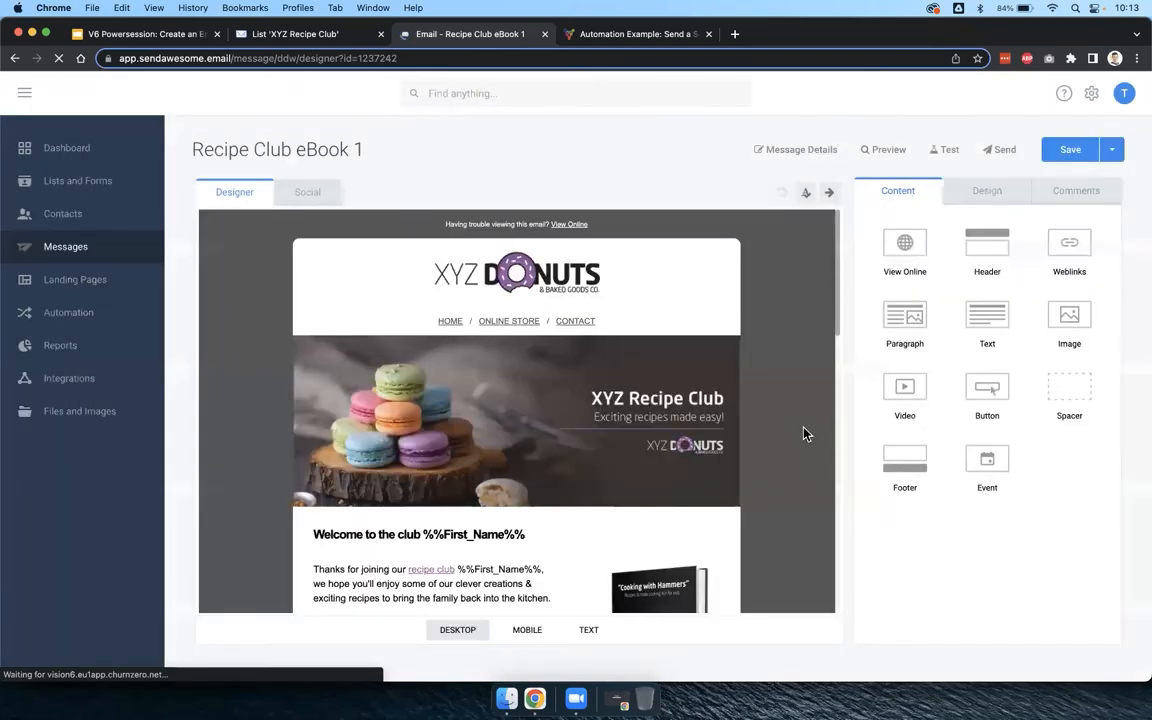
Delete the %%First_Name%% wildcard from the email's "Welcome to the club" heading.
scroll(803, 433, "down", 3)
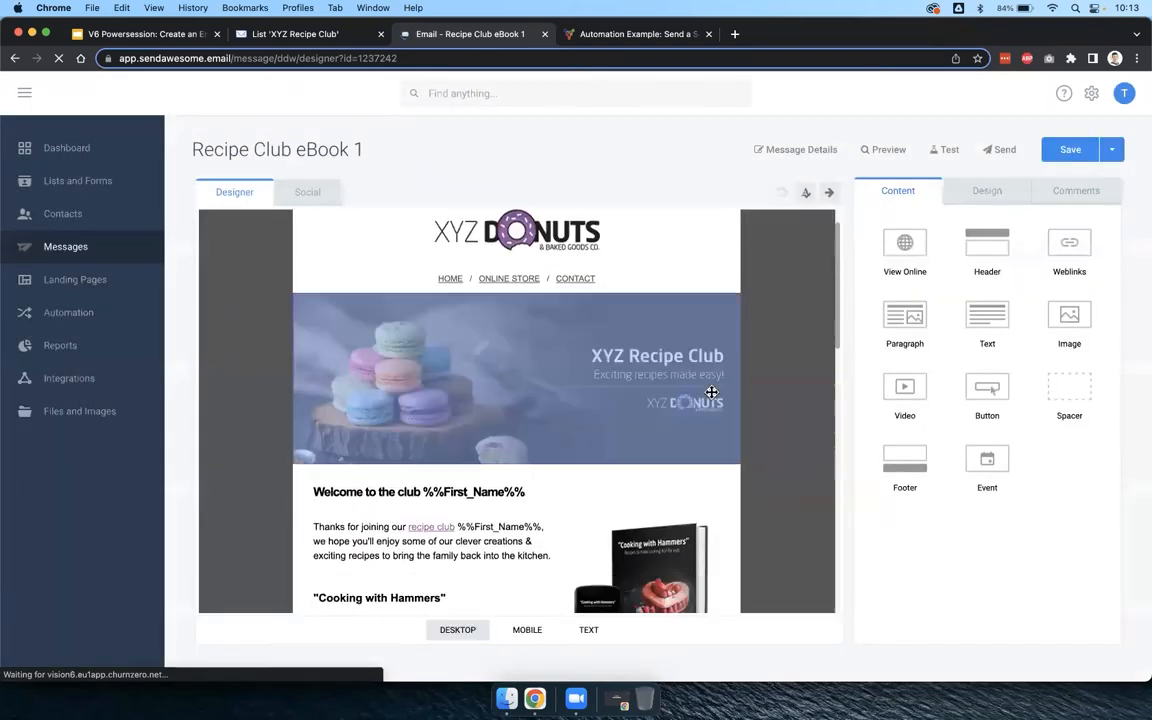
scroll(765, 406, "down", 3)
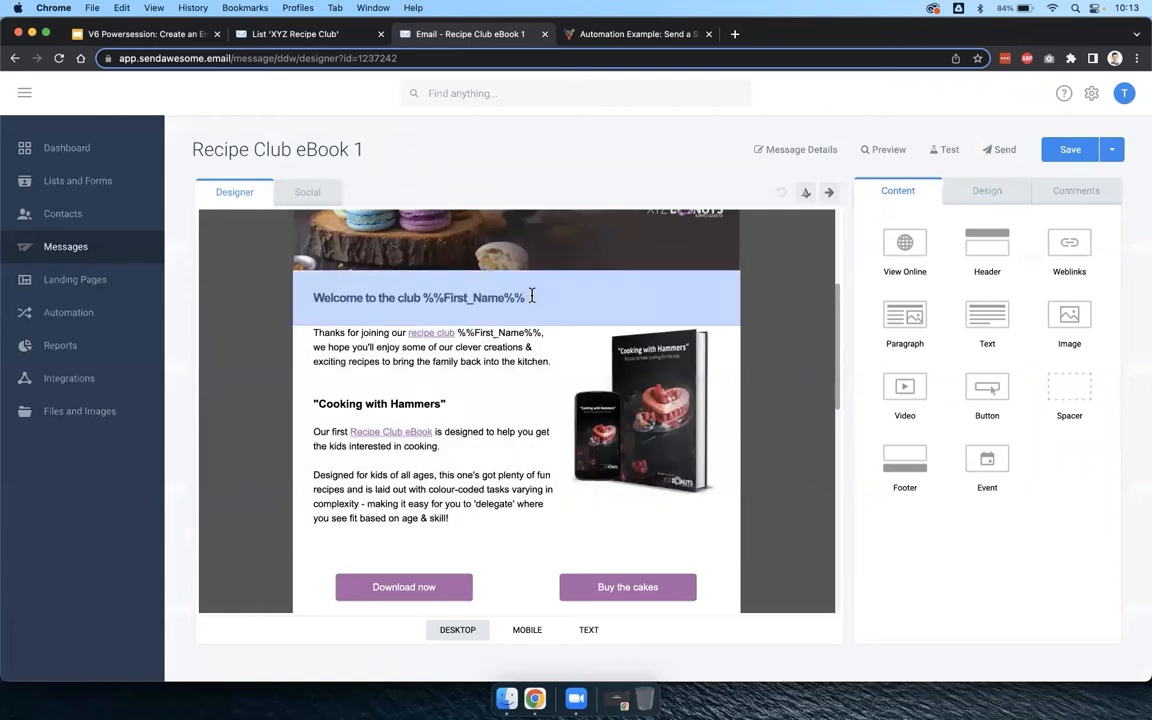
left_click(532, 297)
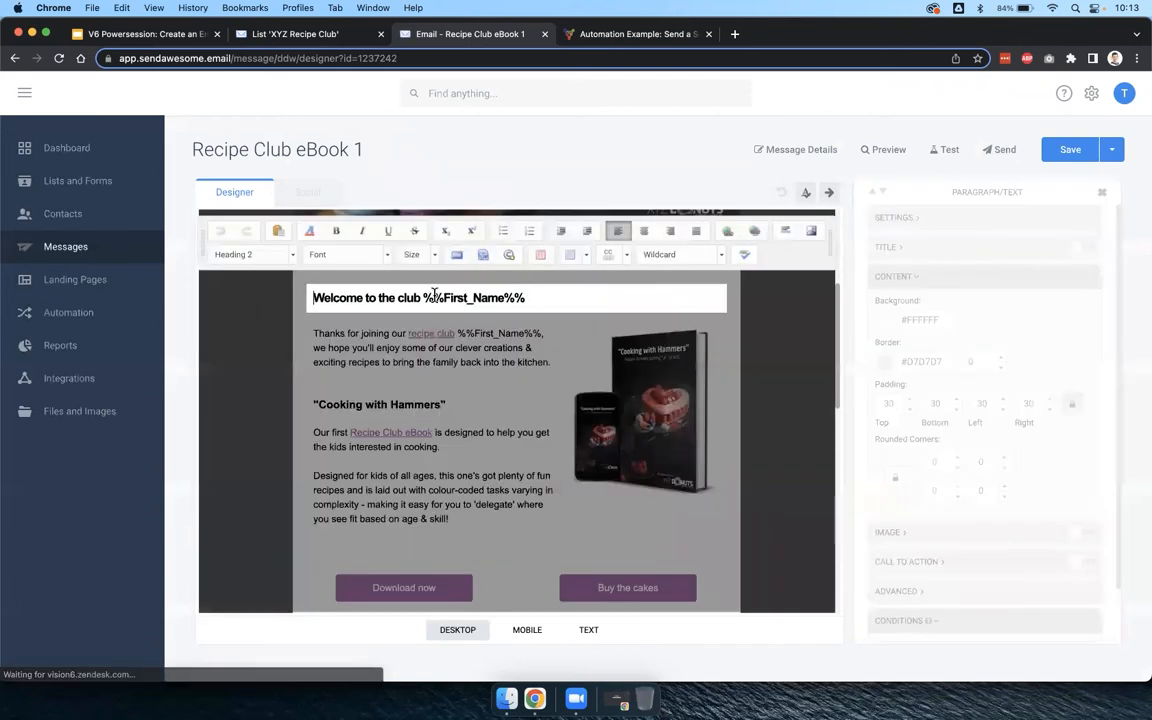
left_click_drag(532, 297, 422, 296)
key("BackSpace")
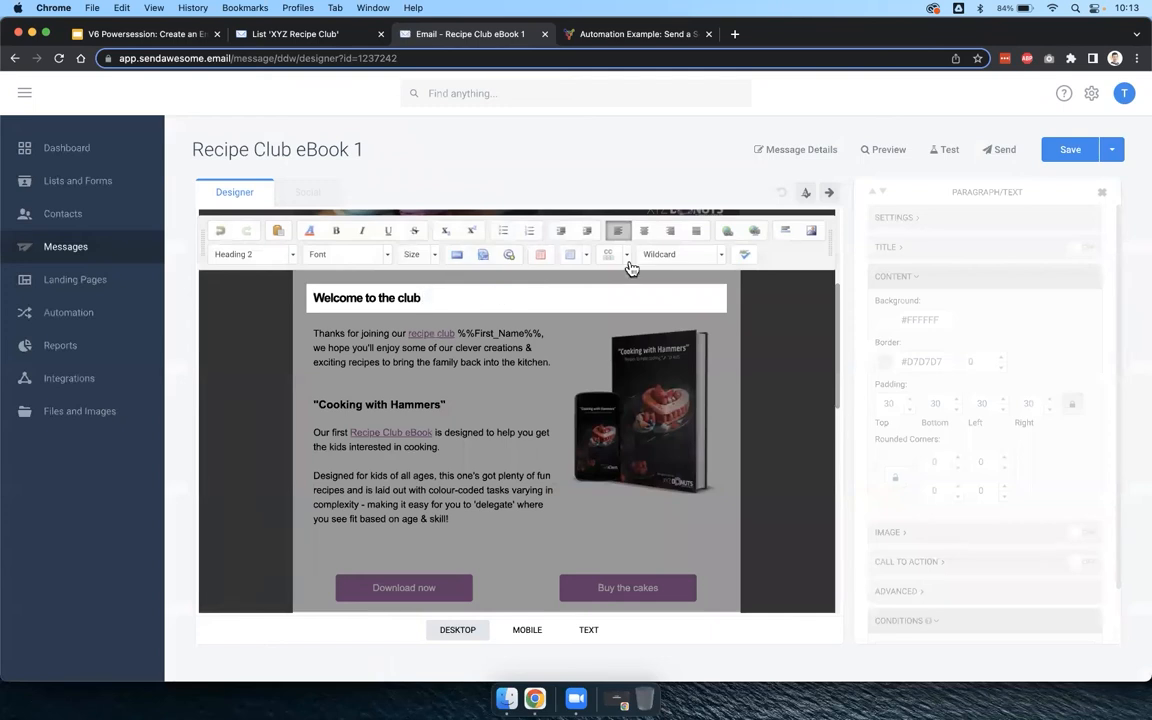
Insert the First Name wildcard from the XYZ Recipe Club list after "Welcome to the club", and finish editing the heading.
left_click(676, 256)
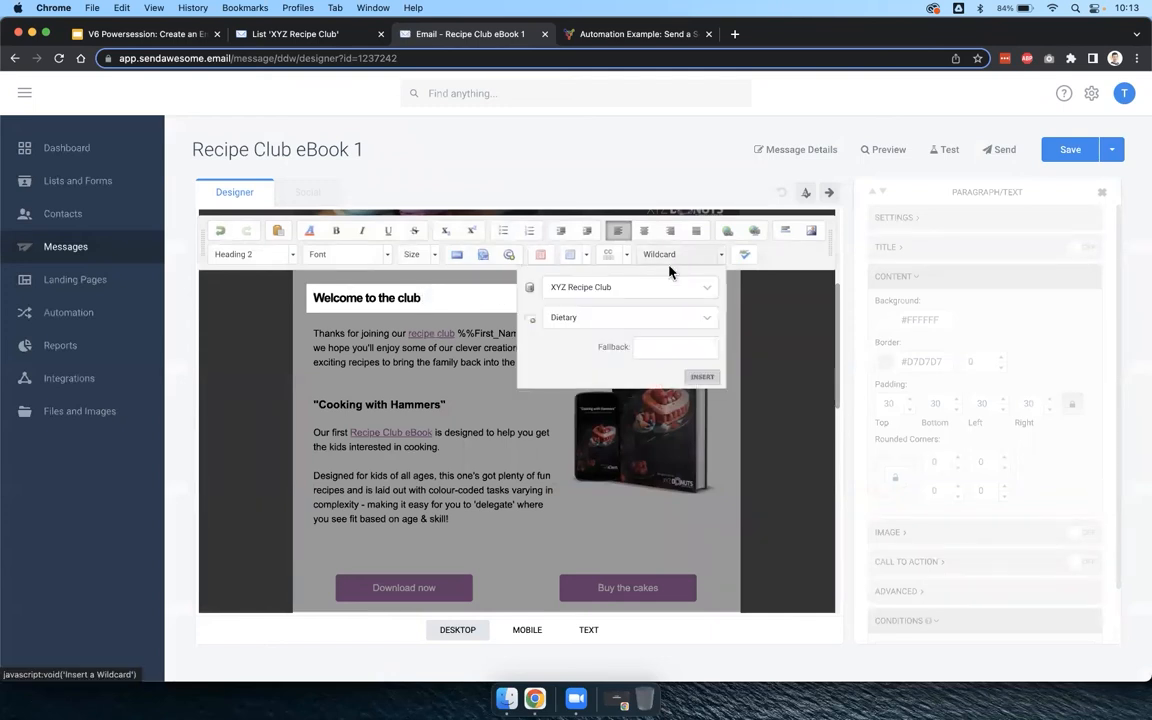
left_click(625, 318)
left_click(625, 345)
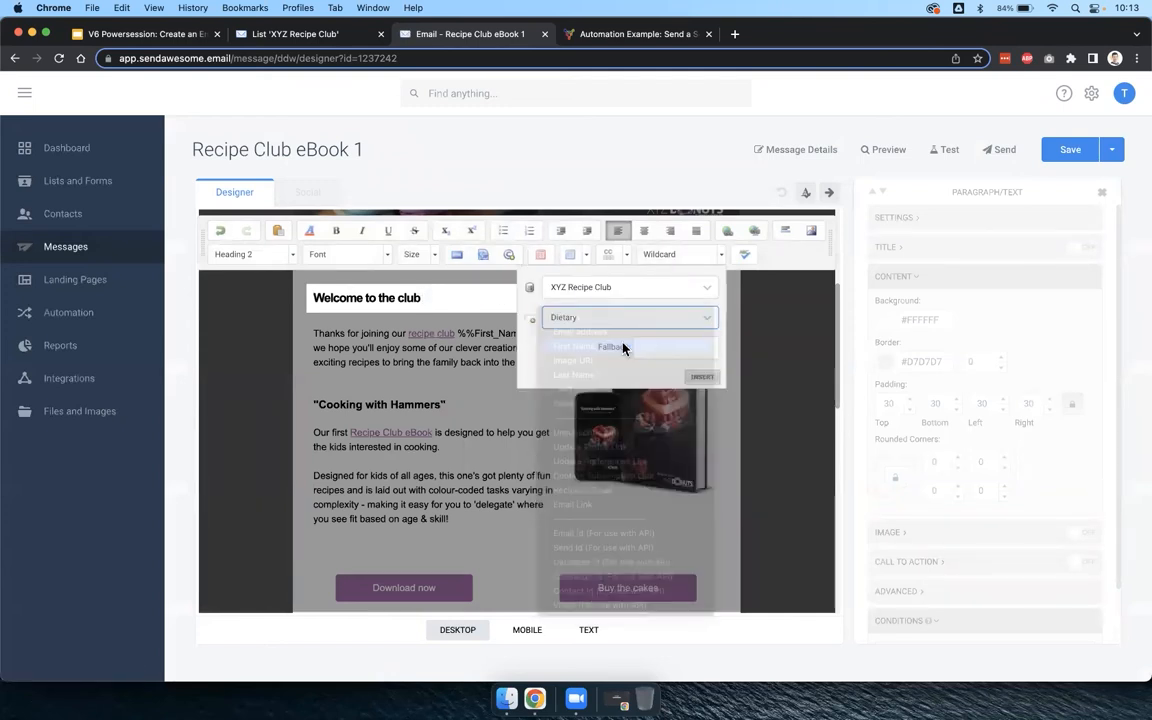
left_click(700, 377)
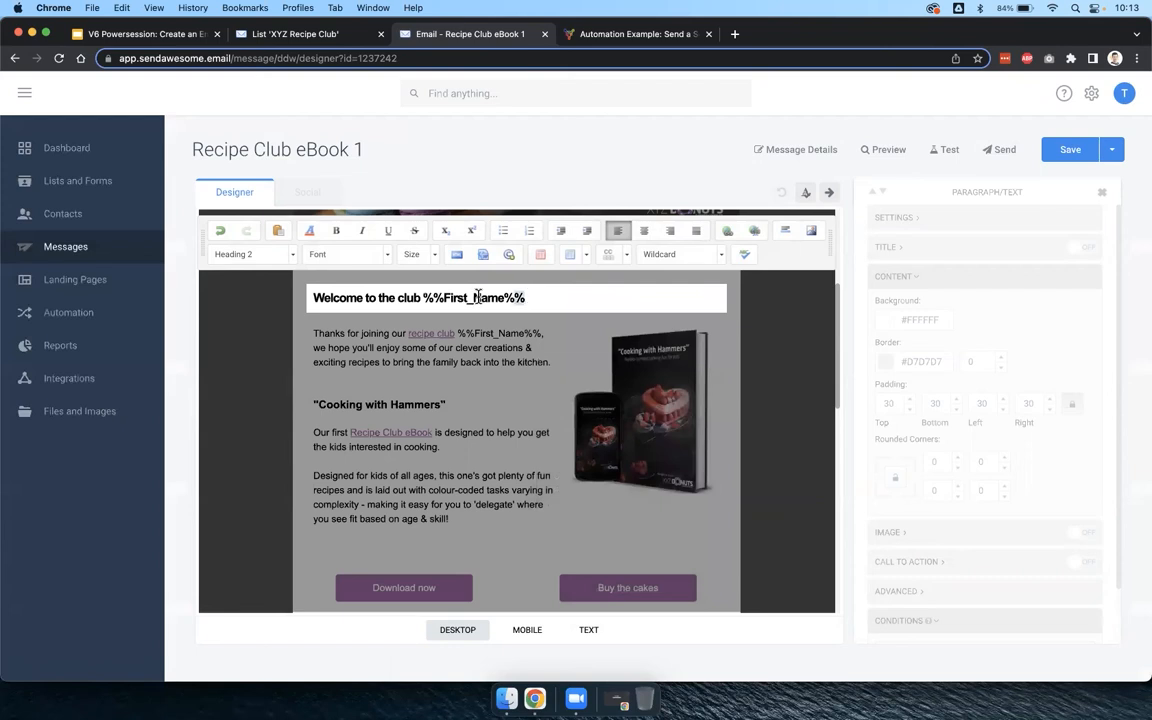
left_click_drag(424, 297, 527, 297)
left_click(760, 357)
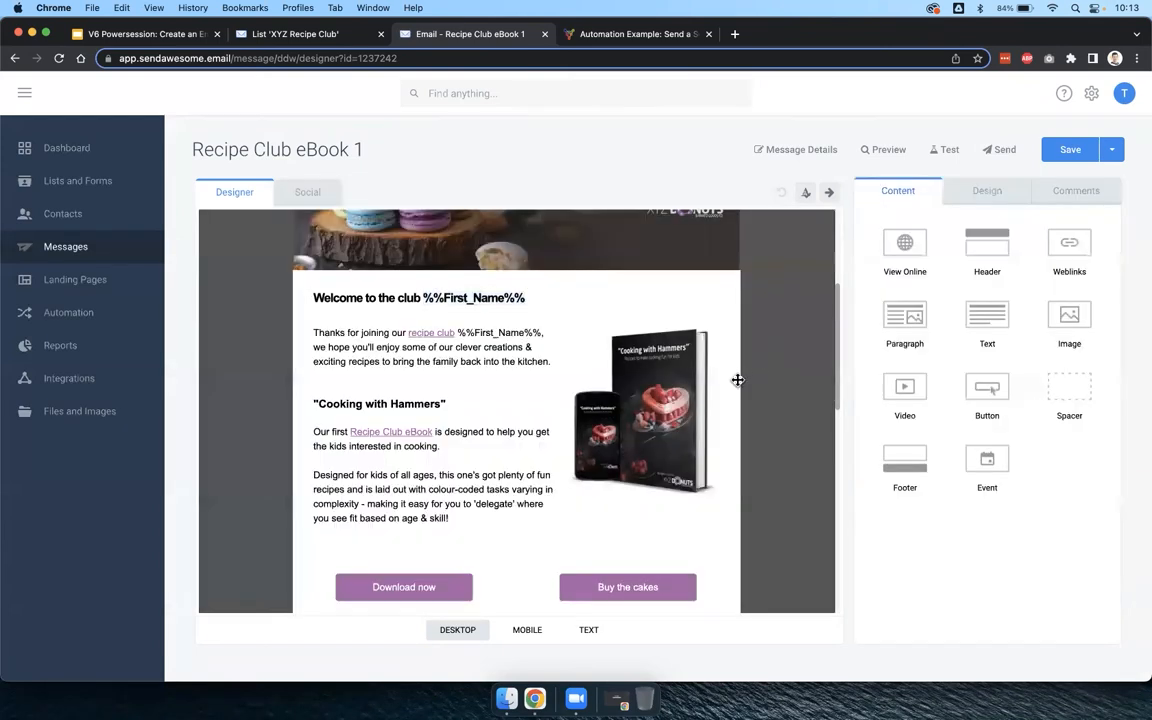
Check the link settings of the email's "Download now" and "Buy the cakes" buttons.
scroll(700, 372, "down", 1)
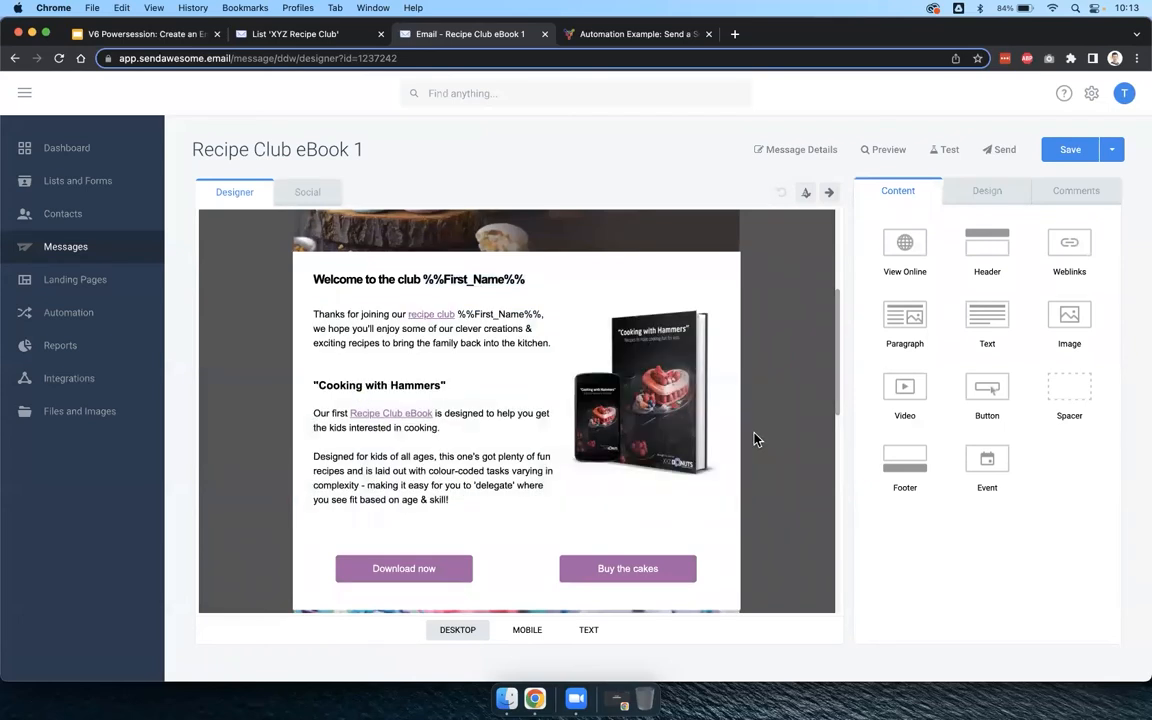
scroll(755, 439, "down", 3)
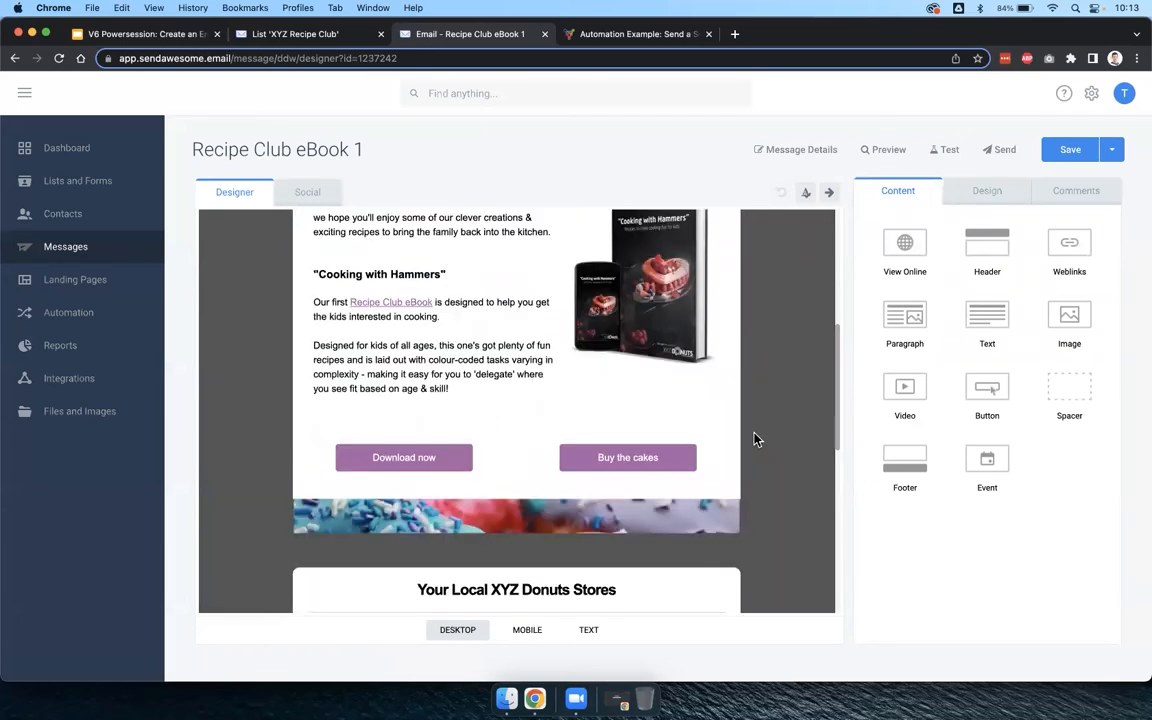
scroll(680, 440, "down", 1)
left_click(405, 440)
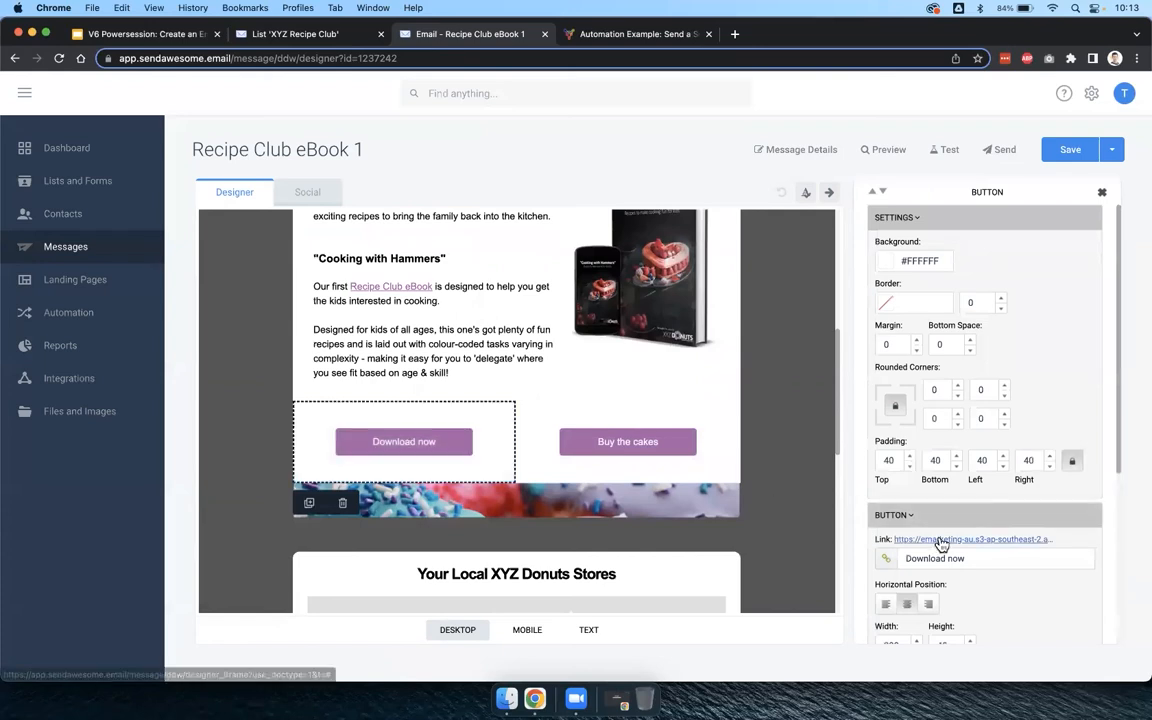
left_click(659, 454)
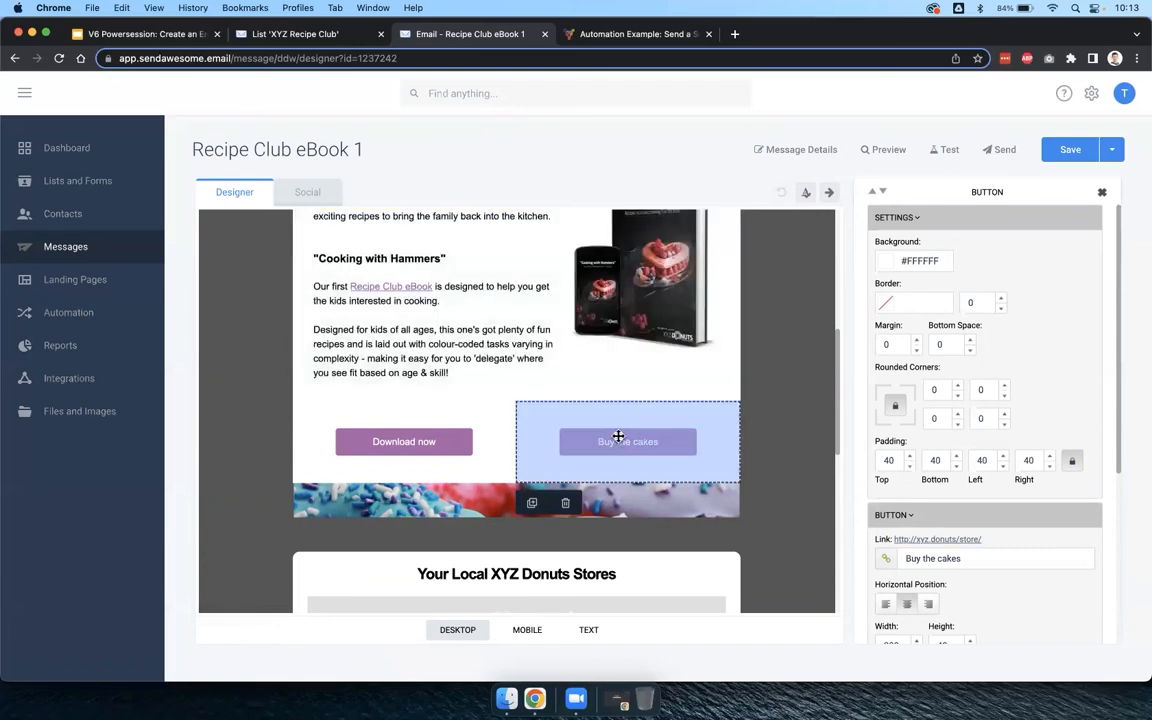
left_click(770, 444)
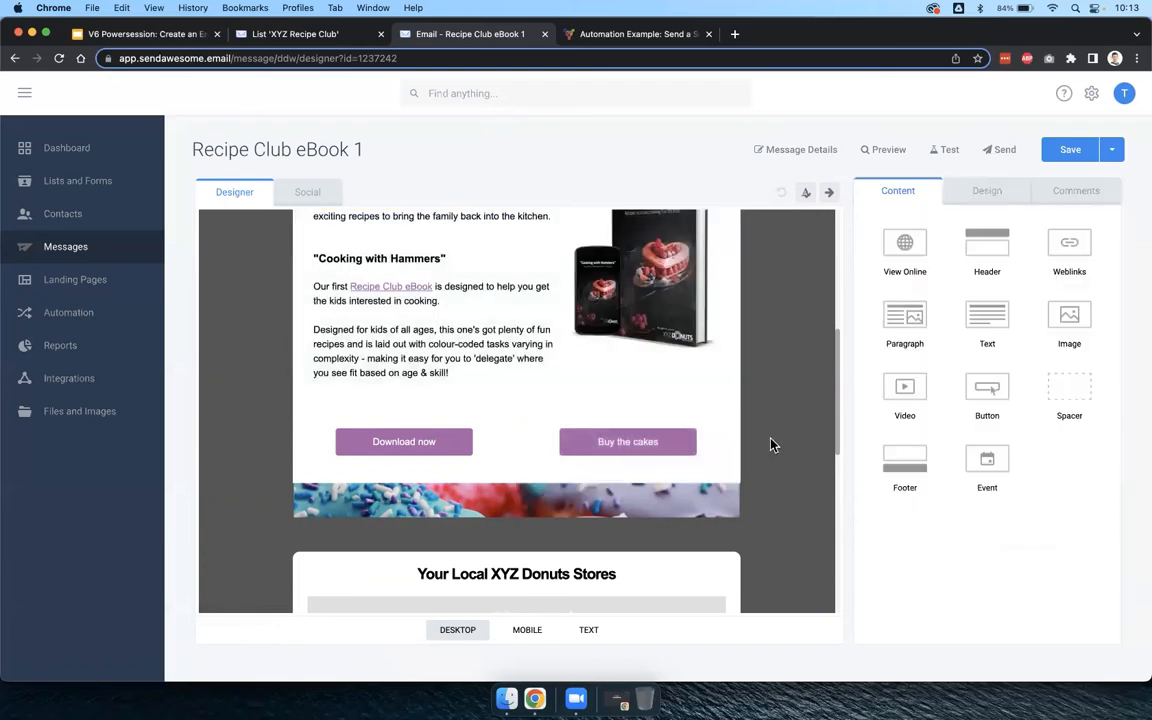
Display the conditions of the local stores map image, and check the State field on the XYZ Recipe Club form.
scroll(770, 443, "down", 5)
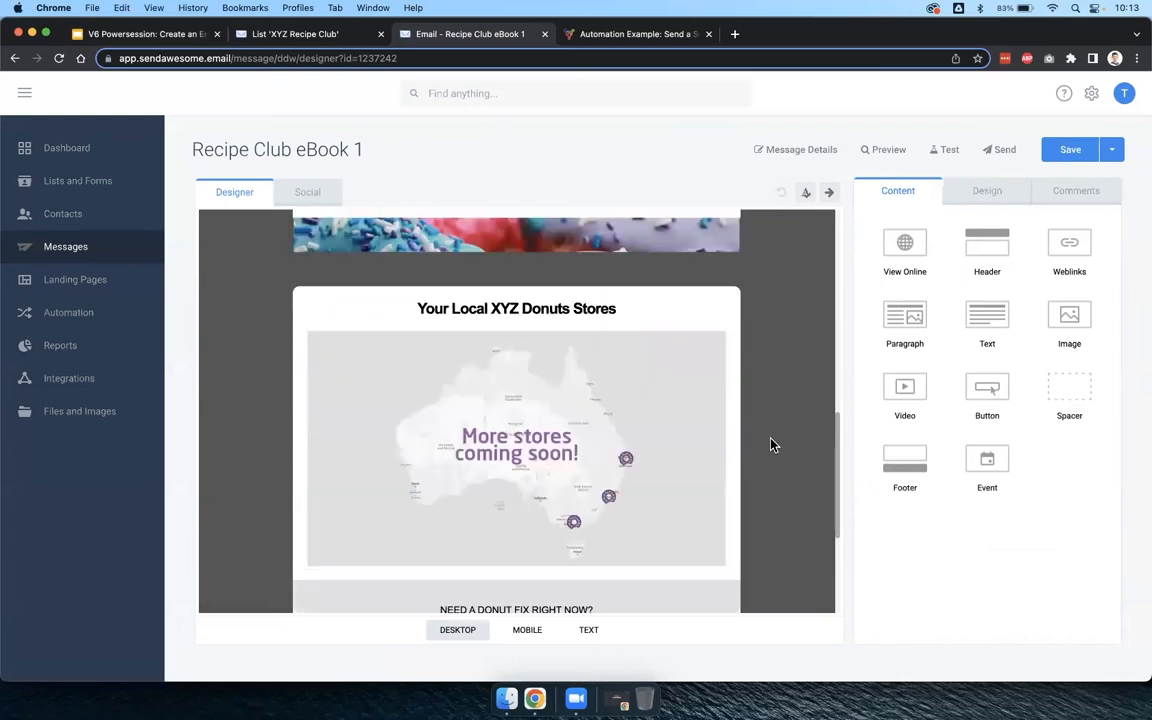
left_click(615, 431)
left_click(954, 226)
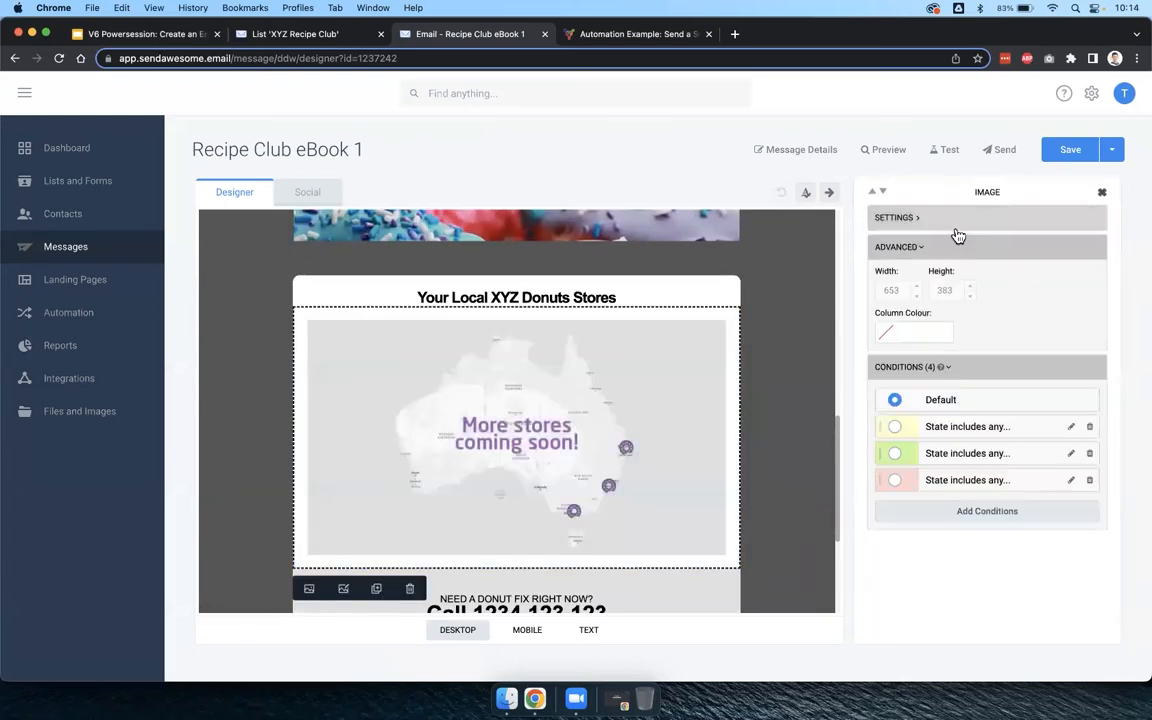
left_click(960, 258)
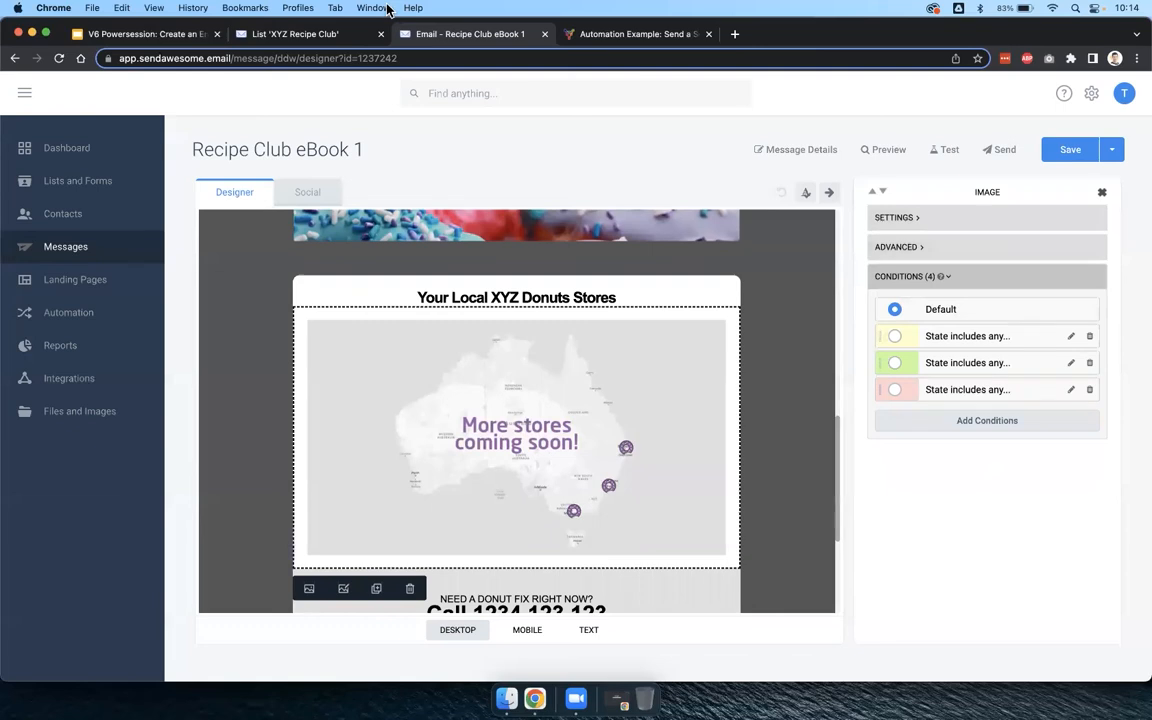
left_click(282, 34)
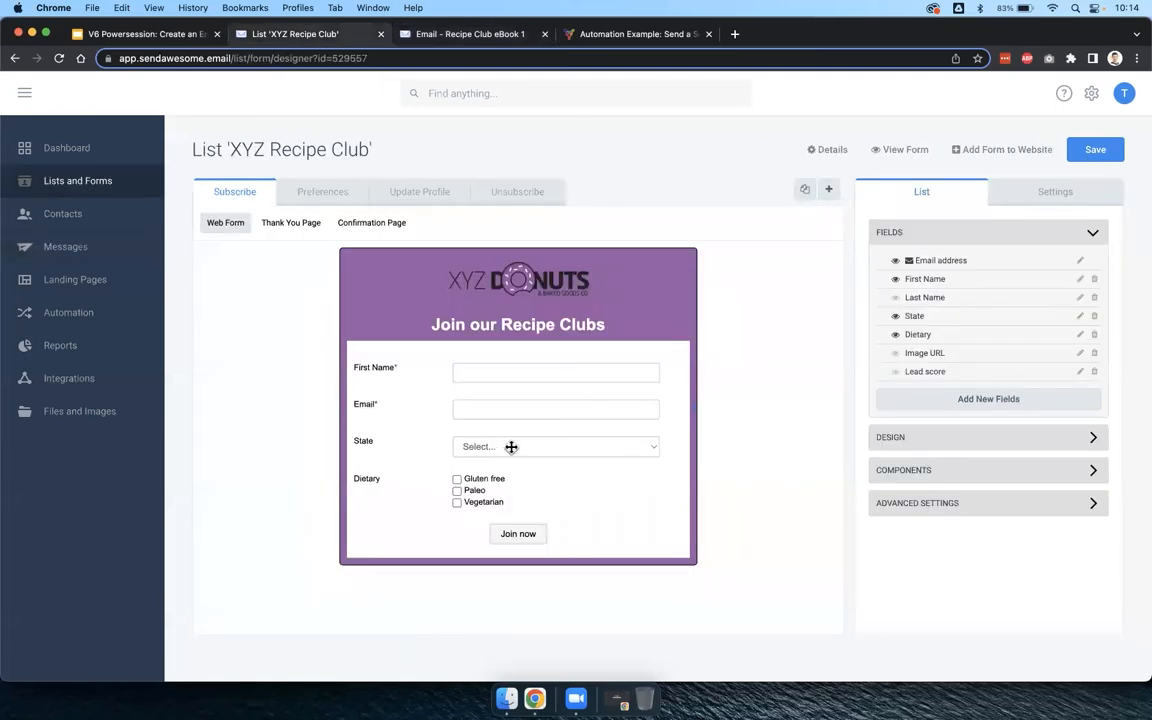
left_click(436, 37)
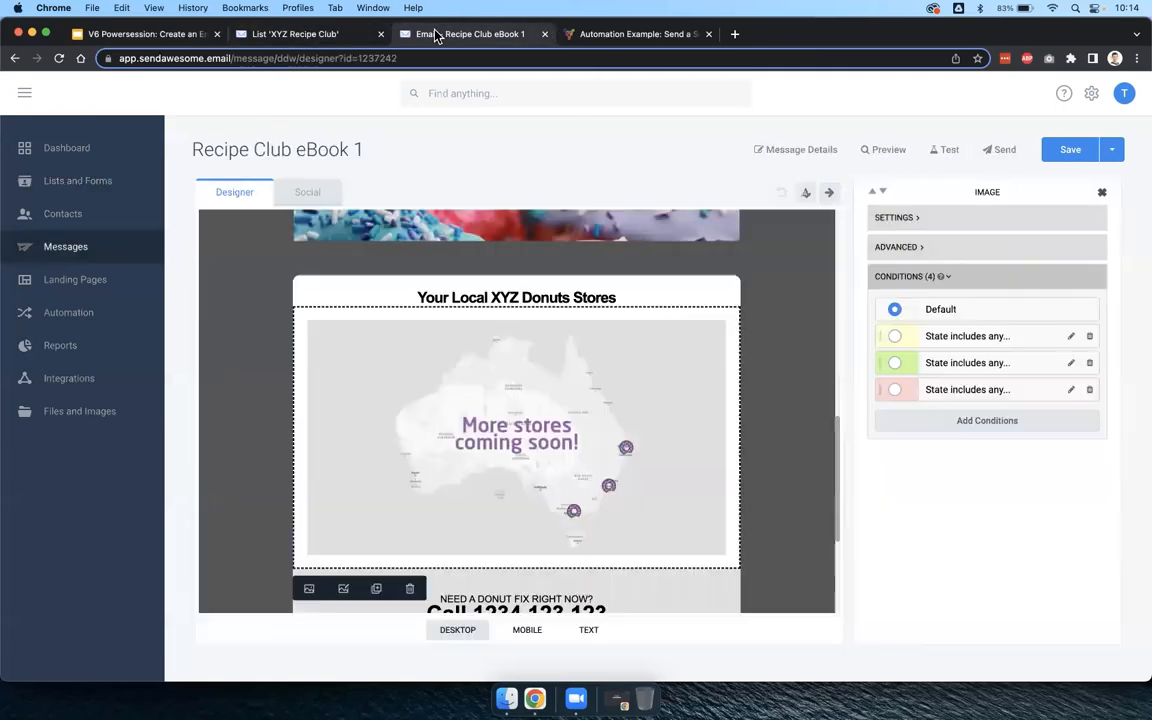
Preview the local stores map image under each of its three State conditions, and look over the email from header to buttons.
left_click(894, 337)
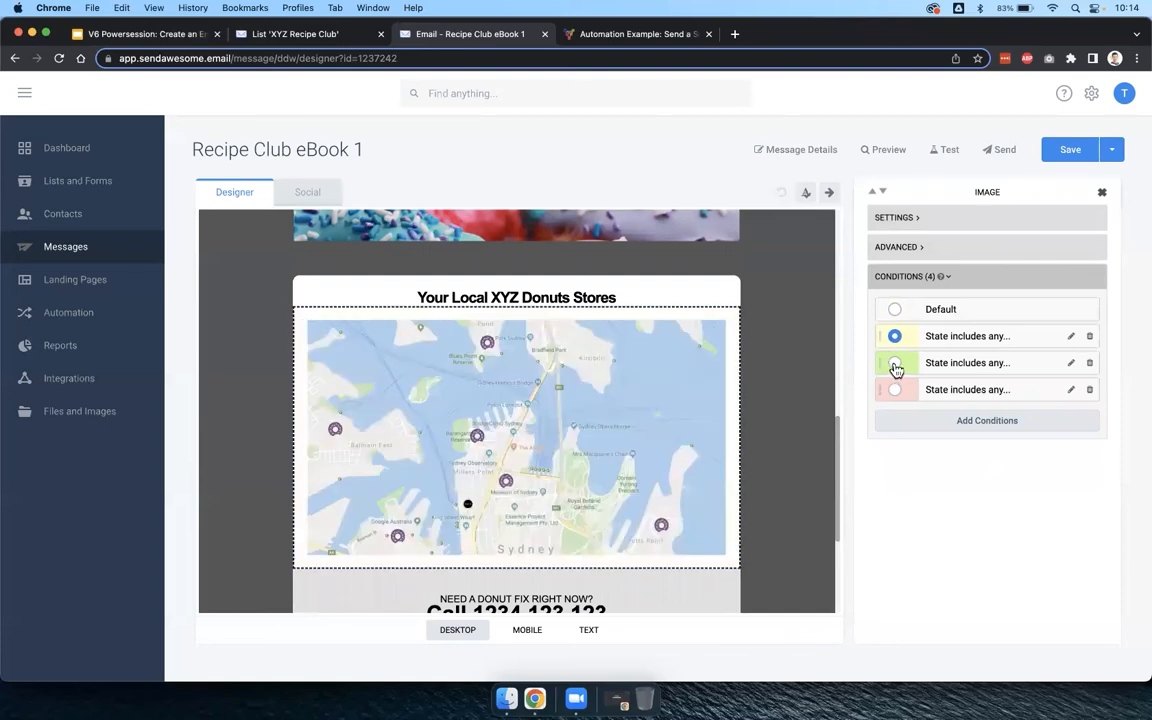
left_click(894, 363)
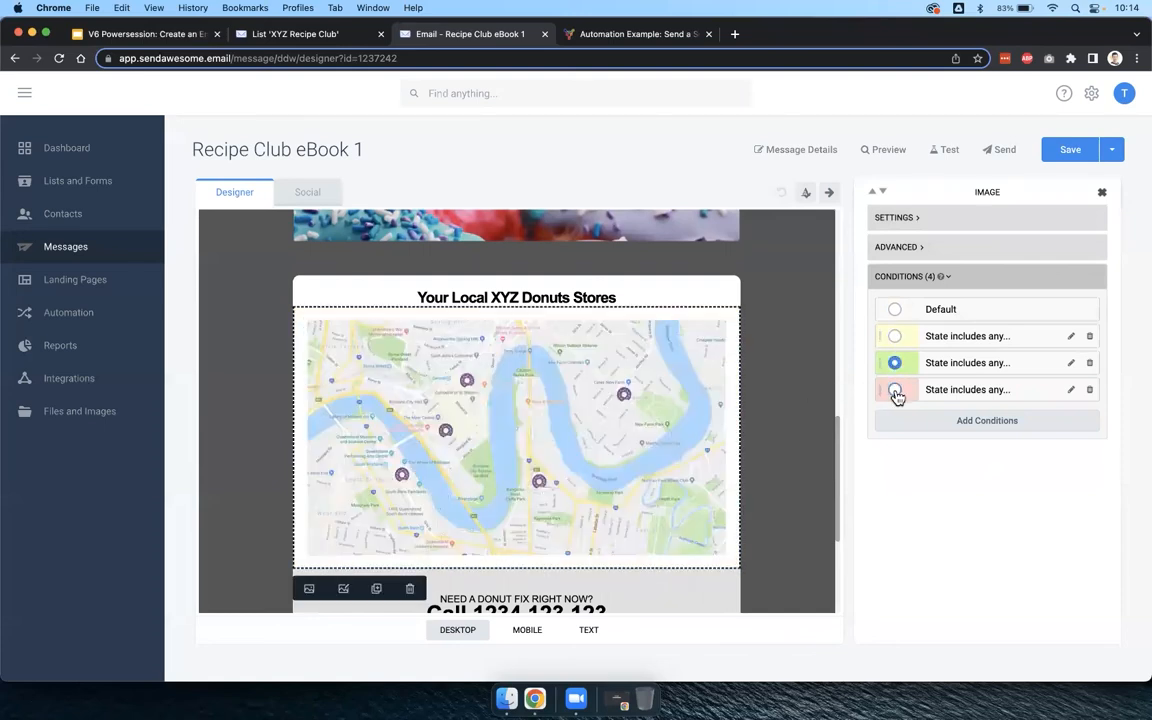
left_click(895, 390)
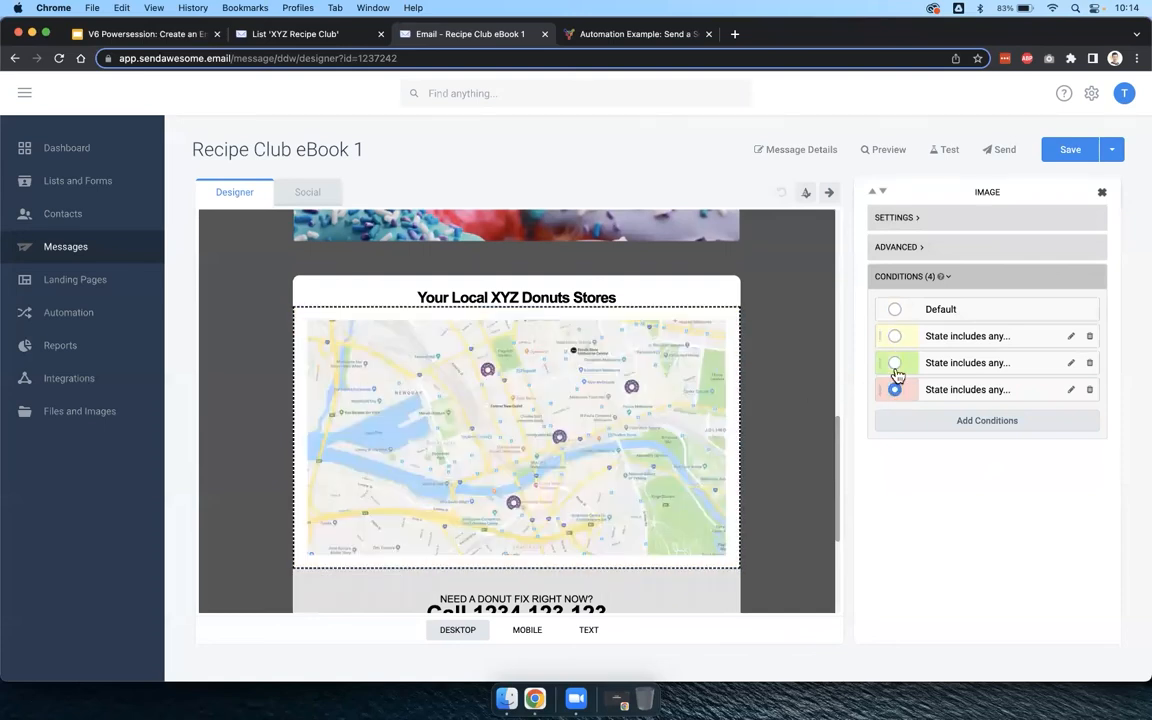
left_click(895, 362)
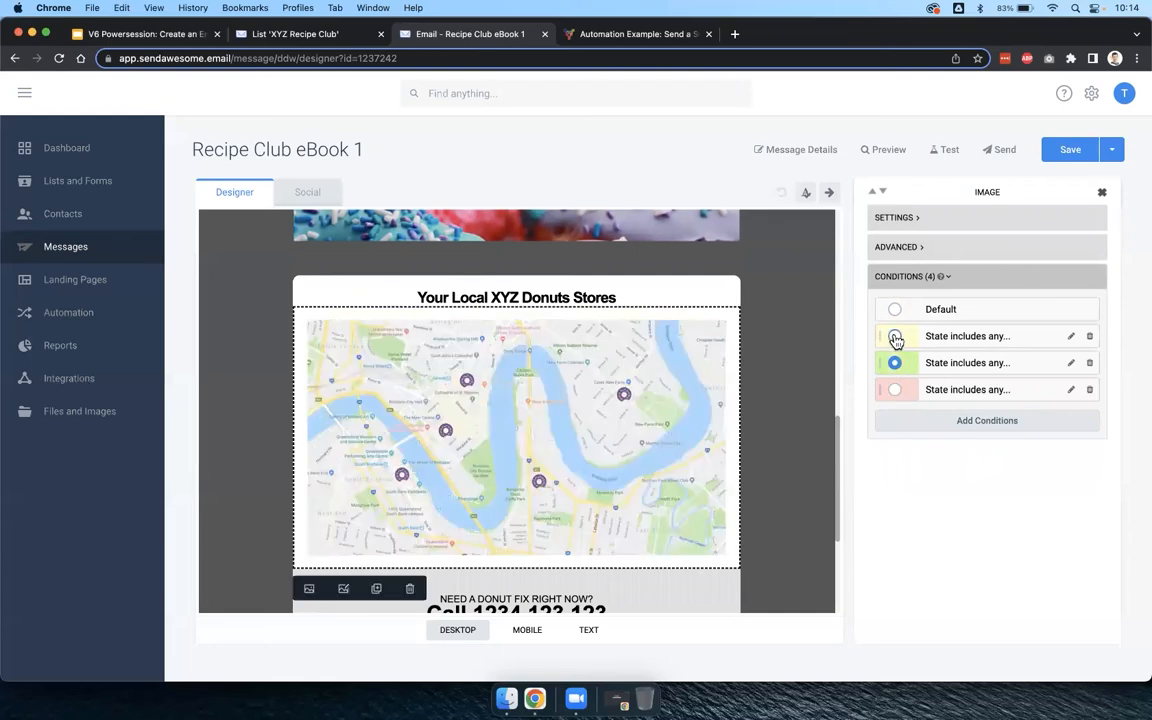
left_click(895, 337)
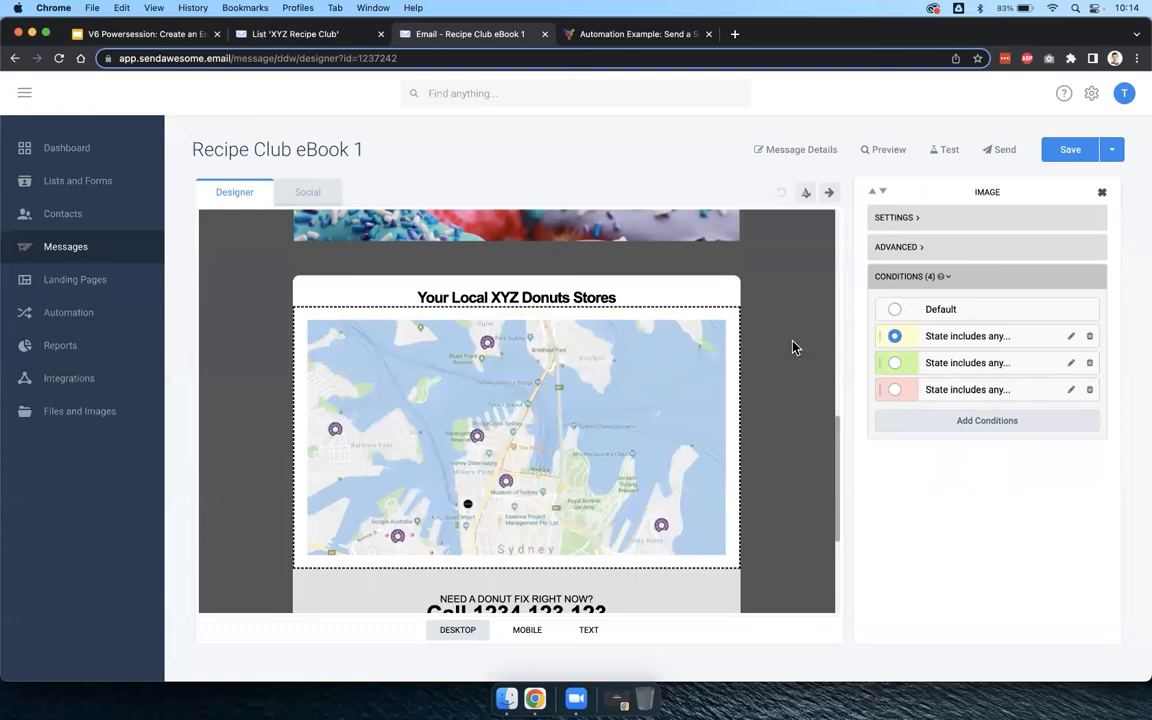
left_click(793, 347)
scroll(793, 347, "up", 5)
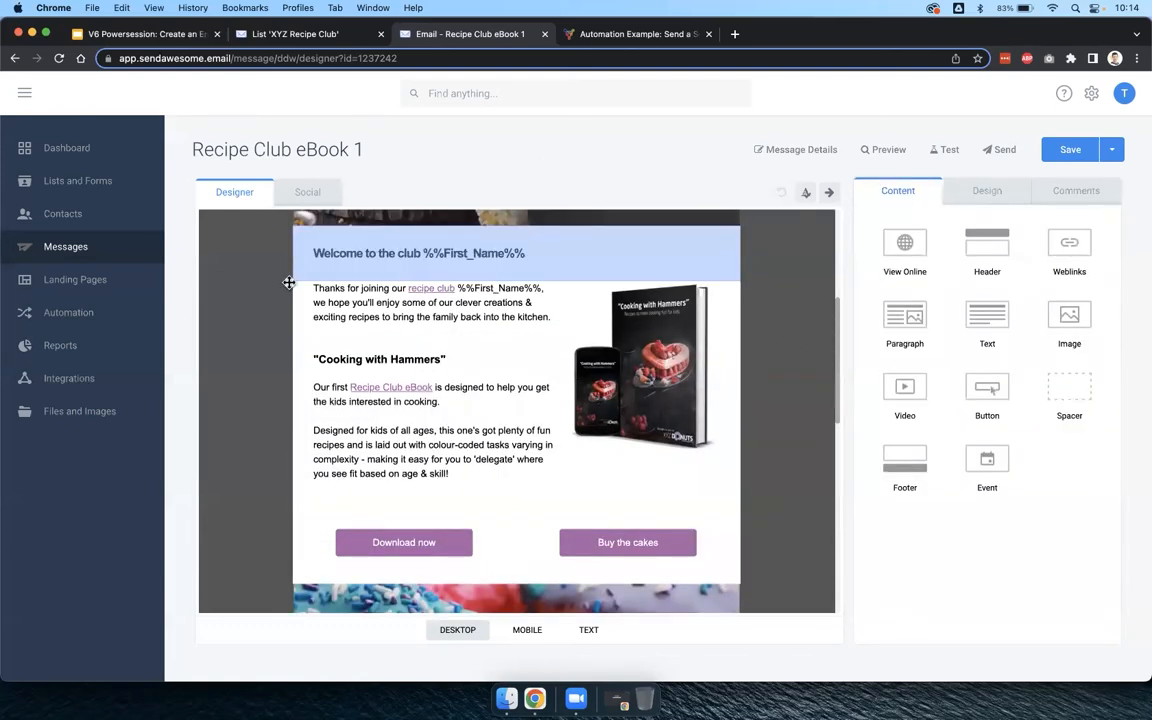
scroll(252, 325, "up", 3)
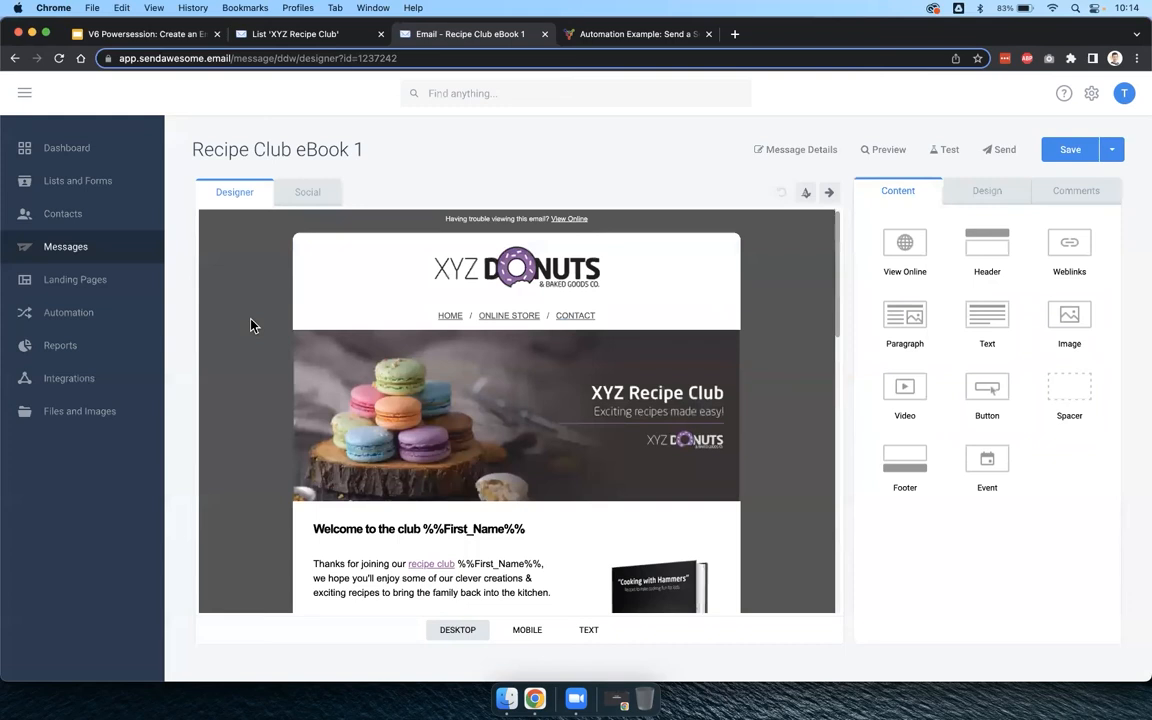
scroll(252, 325, "up", 1)
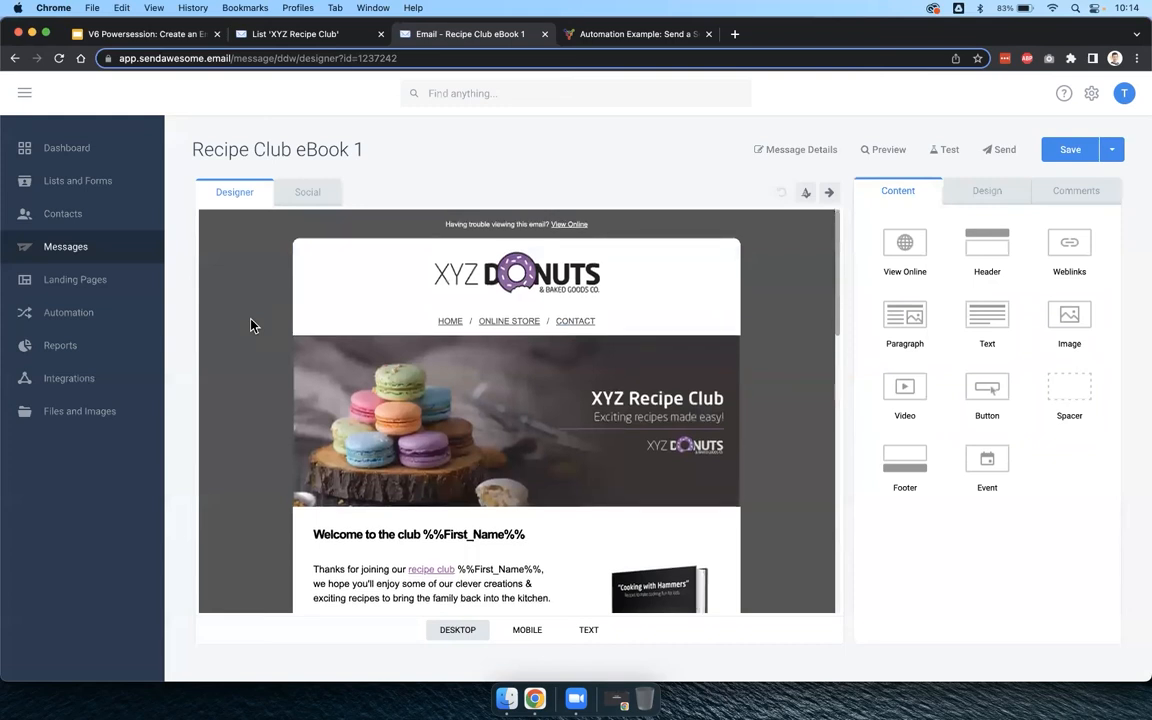
scroll(455, 497, "down", 1)
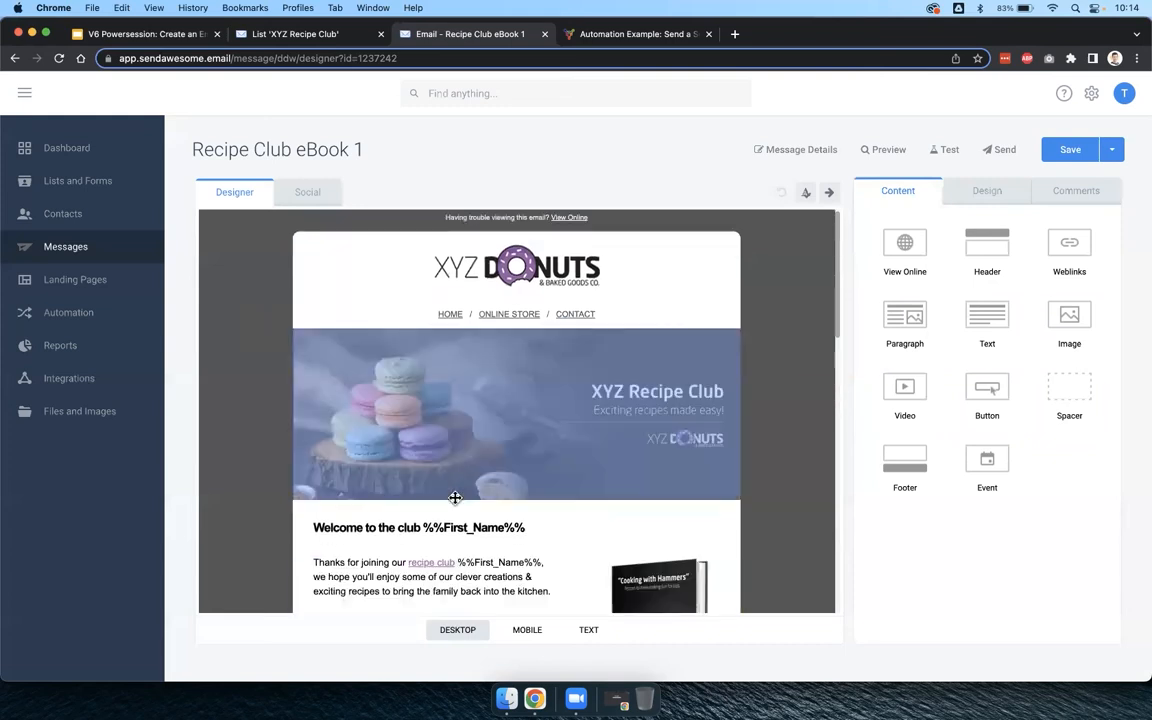
scroll(455, 497, "down", 3)
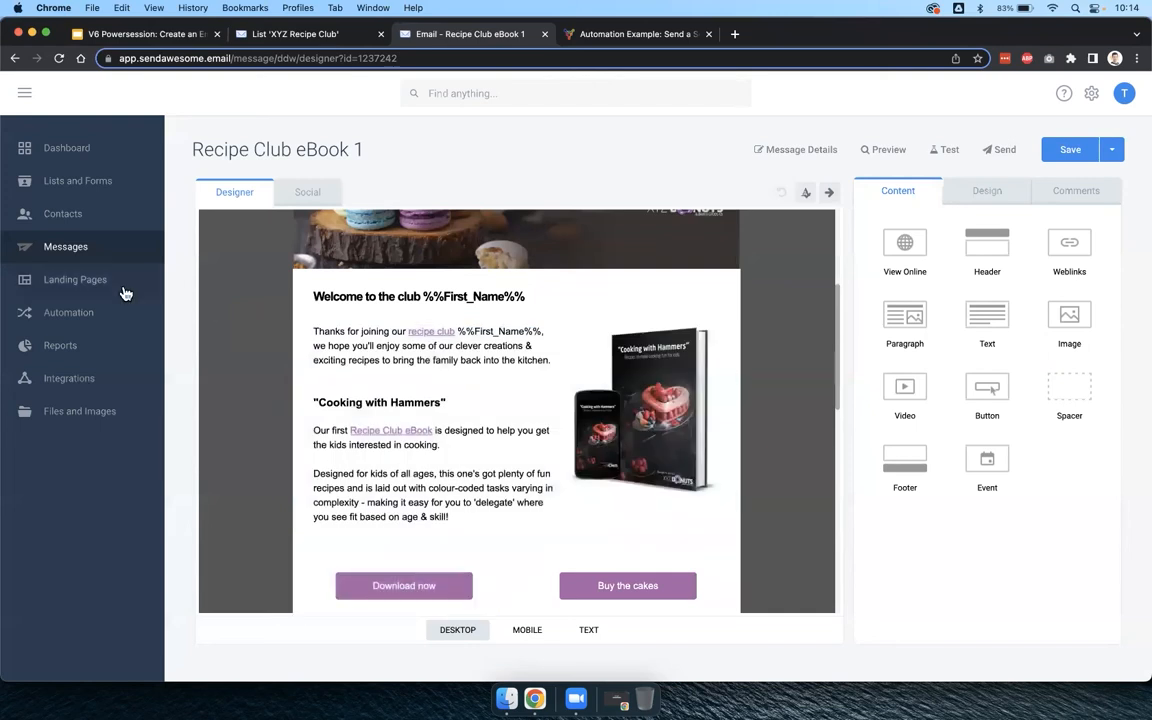
Leave the email without saving its changes, and start a new automation of the "Create your own automation" type.
left_click(100, 313)
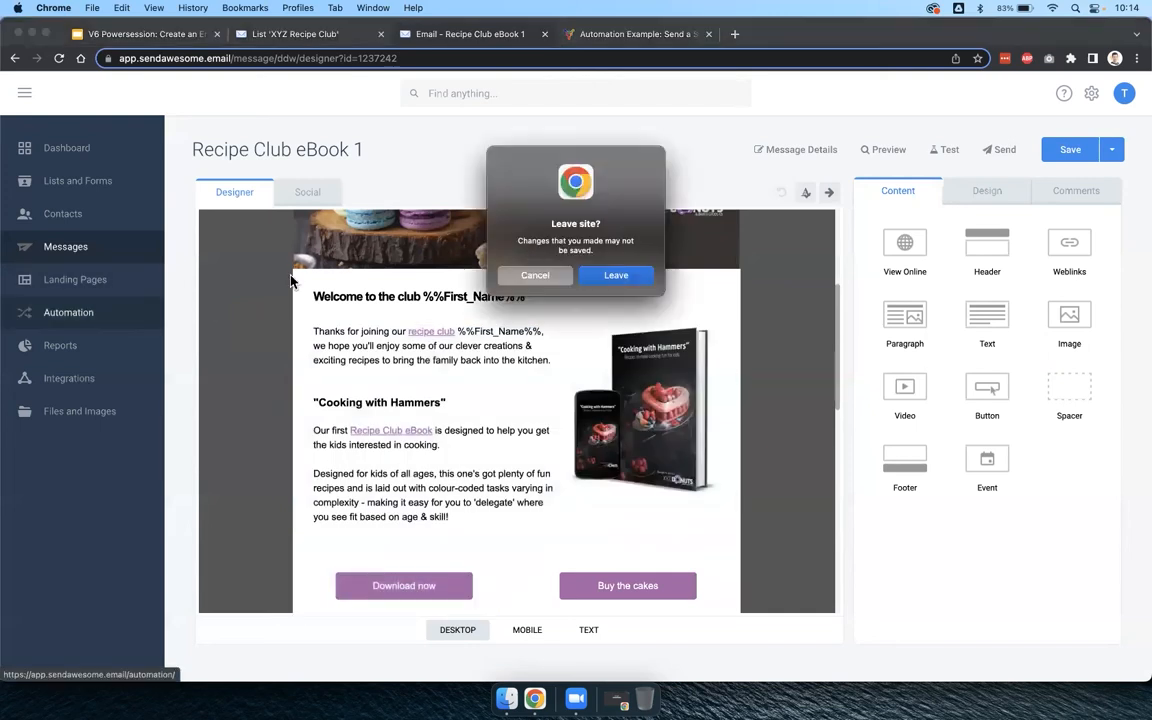
left_click(610, 276)
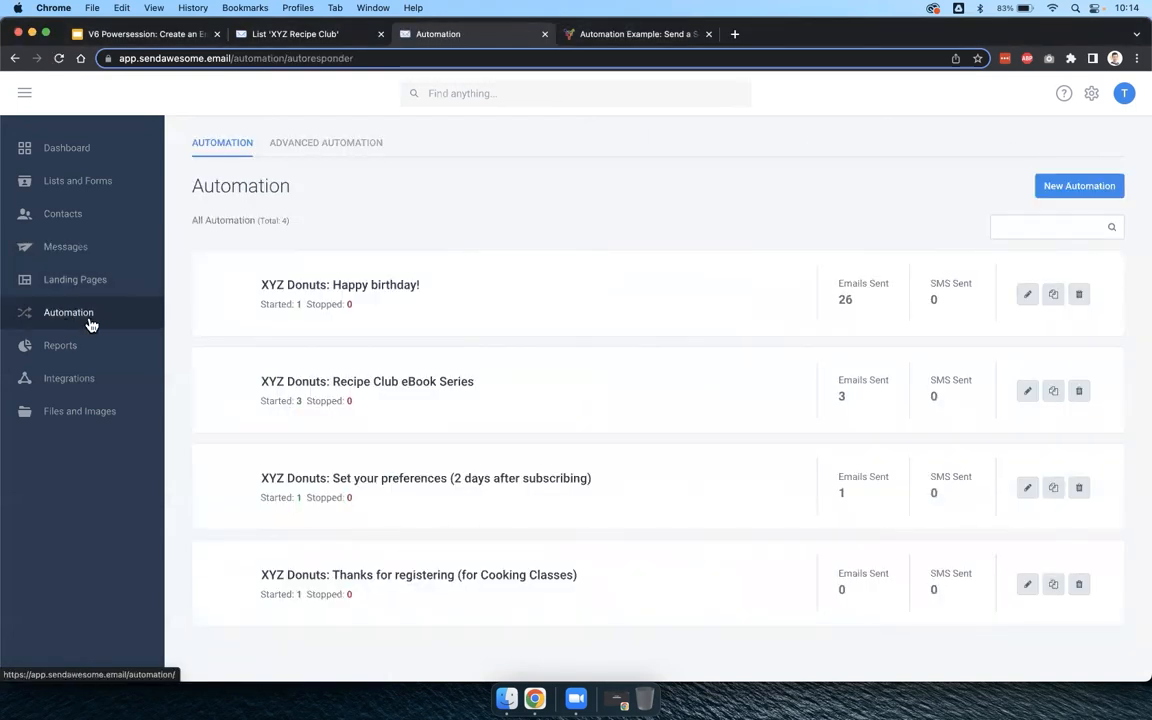
left_click(1114, 190)
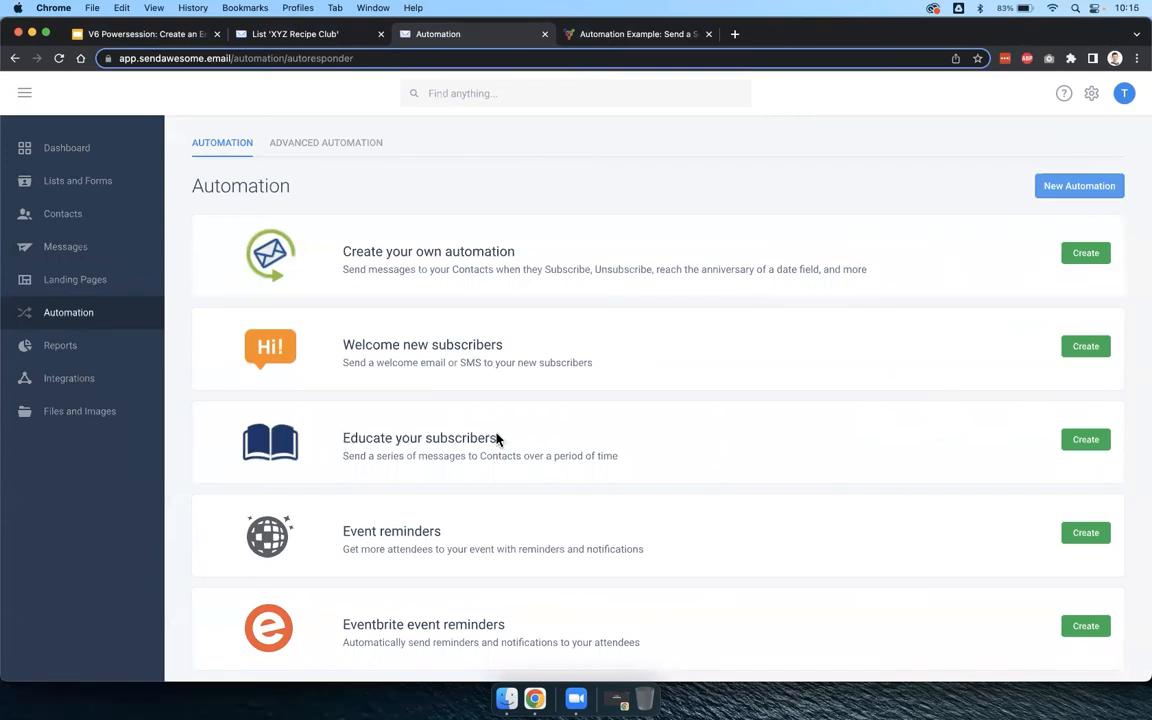
left_click_drag(438, 458, 622, 465)
left_click(622, 465)
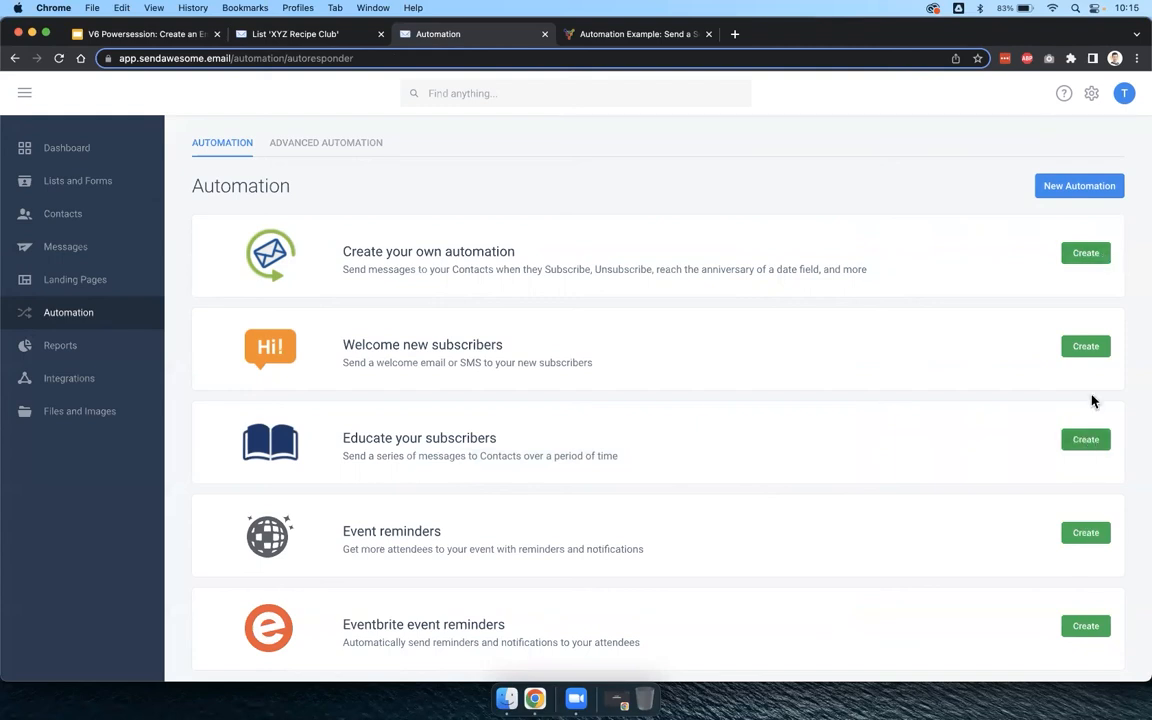
left_click(1087, 253)
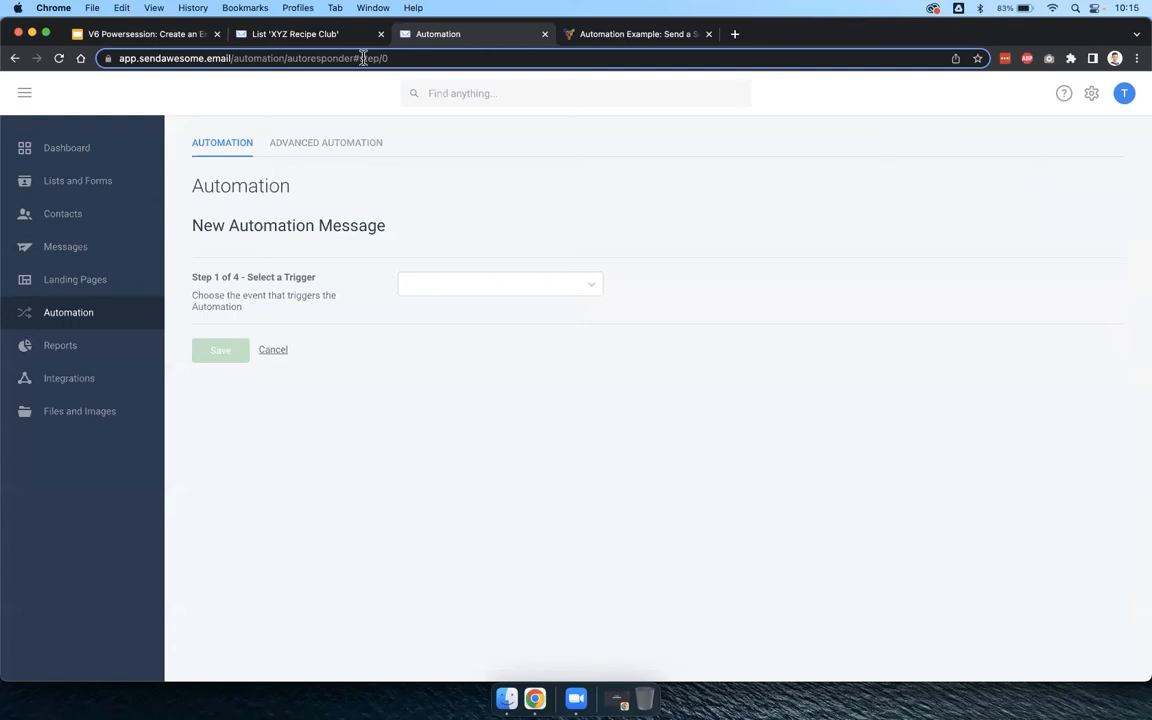
Check the name of the sign-up form's list, and set the new automation's trigger to Subscribe.
left_click(256, 36)
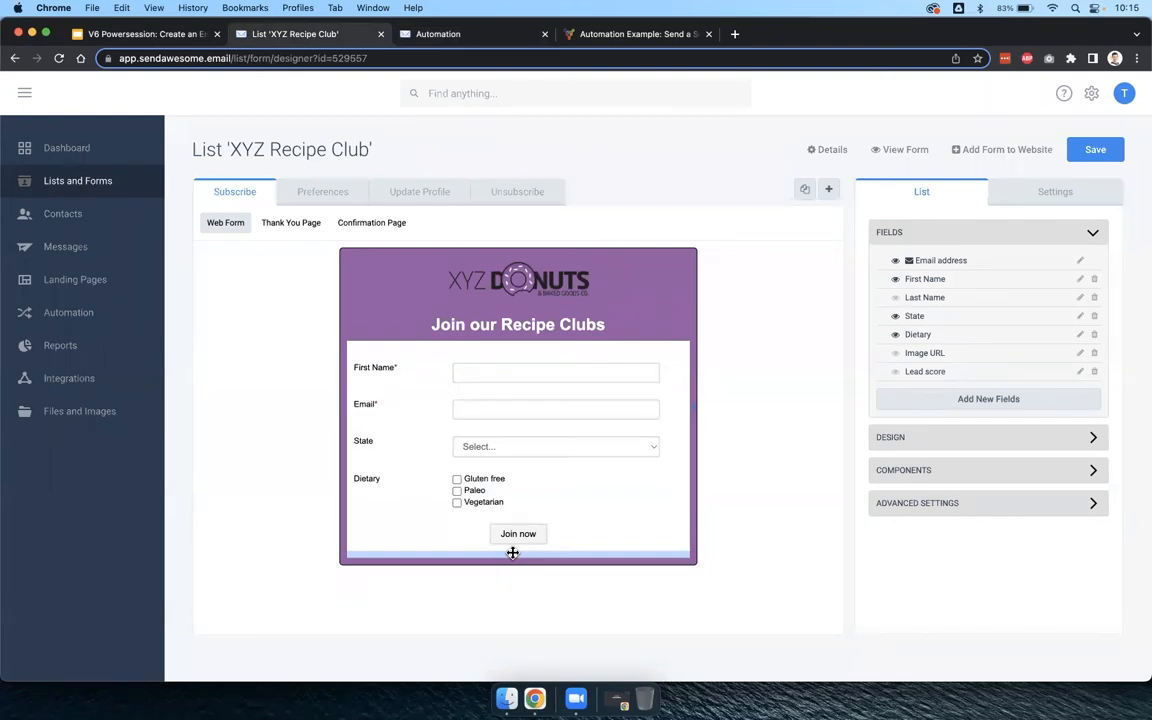
left_click_drag(234, 148, 375, 154)
left_click(394, 156)
left_click(432, 36)
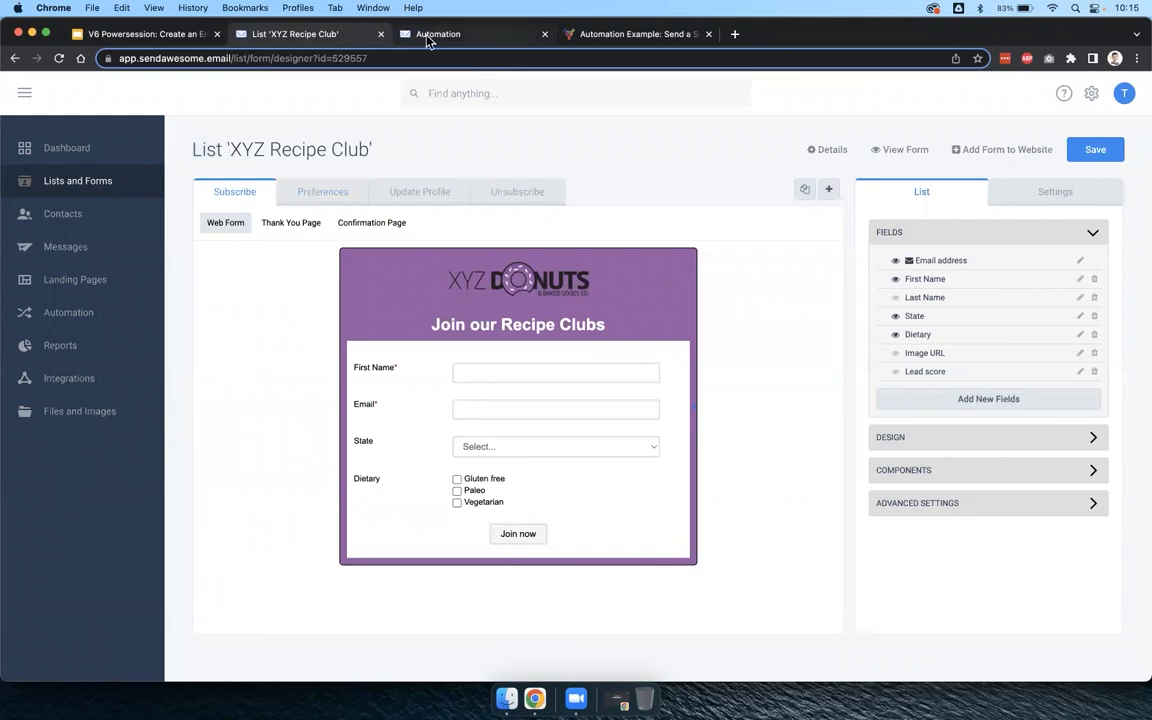
left_click(446, 286)
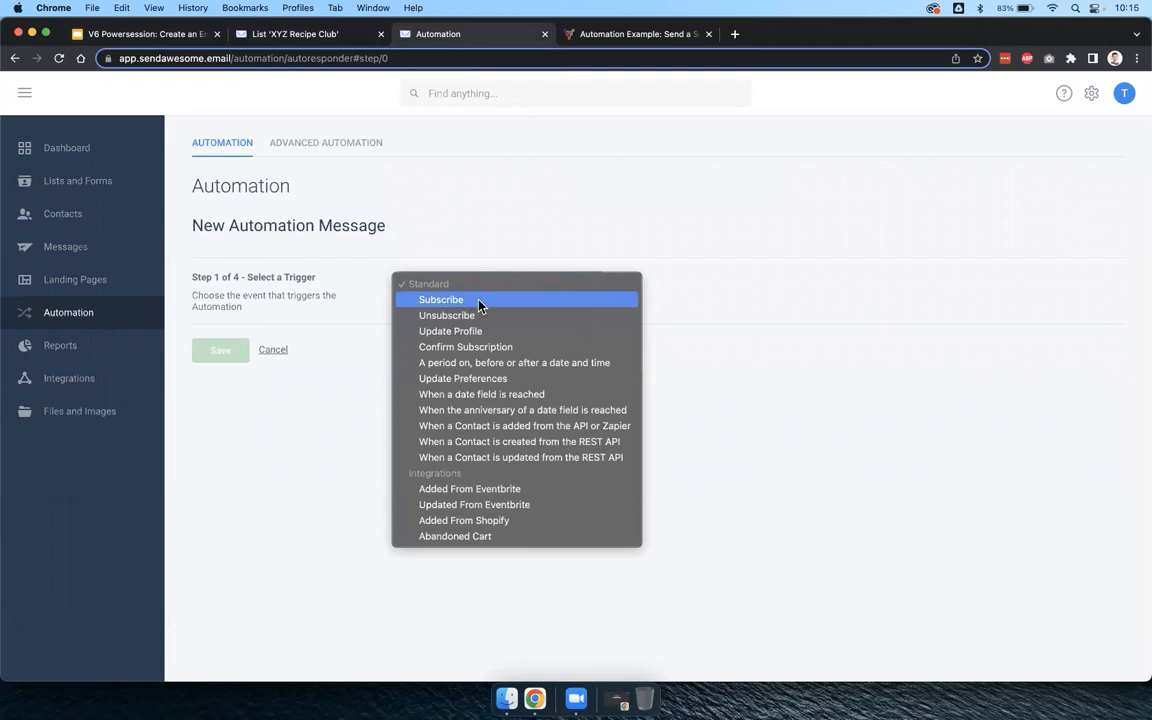
left_click(480, 302)
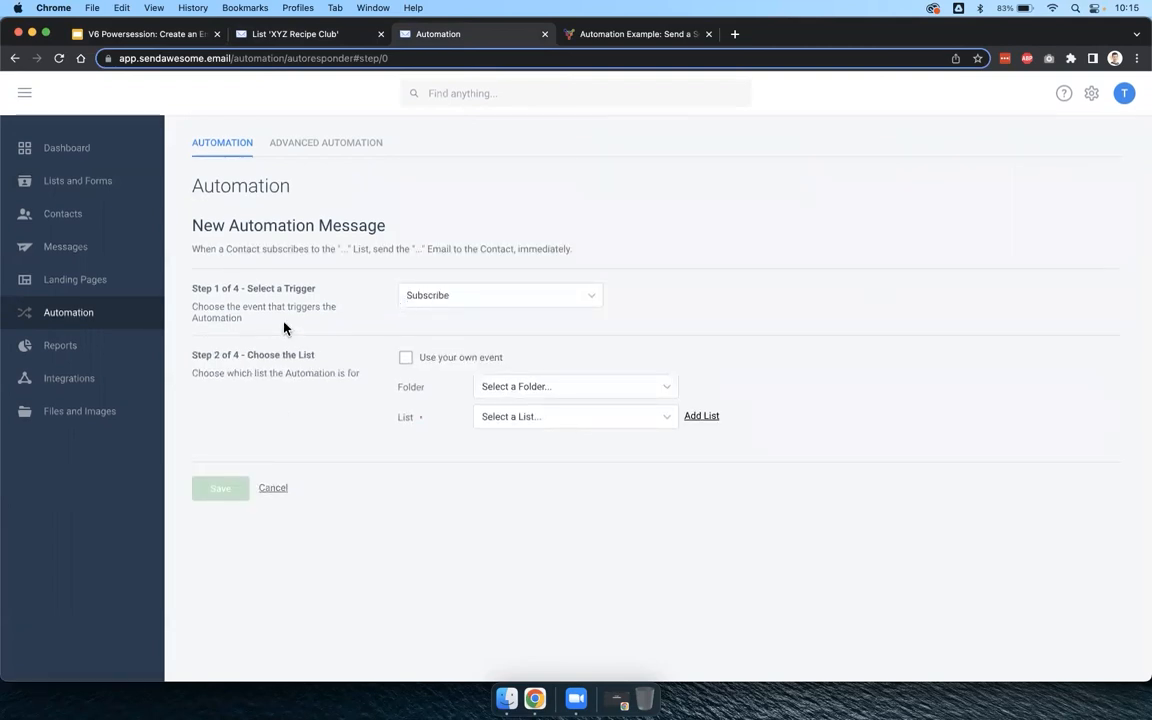
Choose the XYZ Recipe Club list from the XYZ Lists folder for the automation, and compare it with the form's list name.
left_click_drag(245, 355, 318, 357)
left_click(320, 358)
left_click(515, 387)
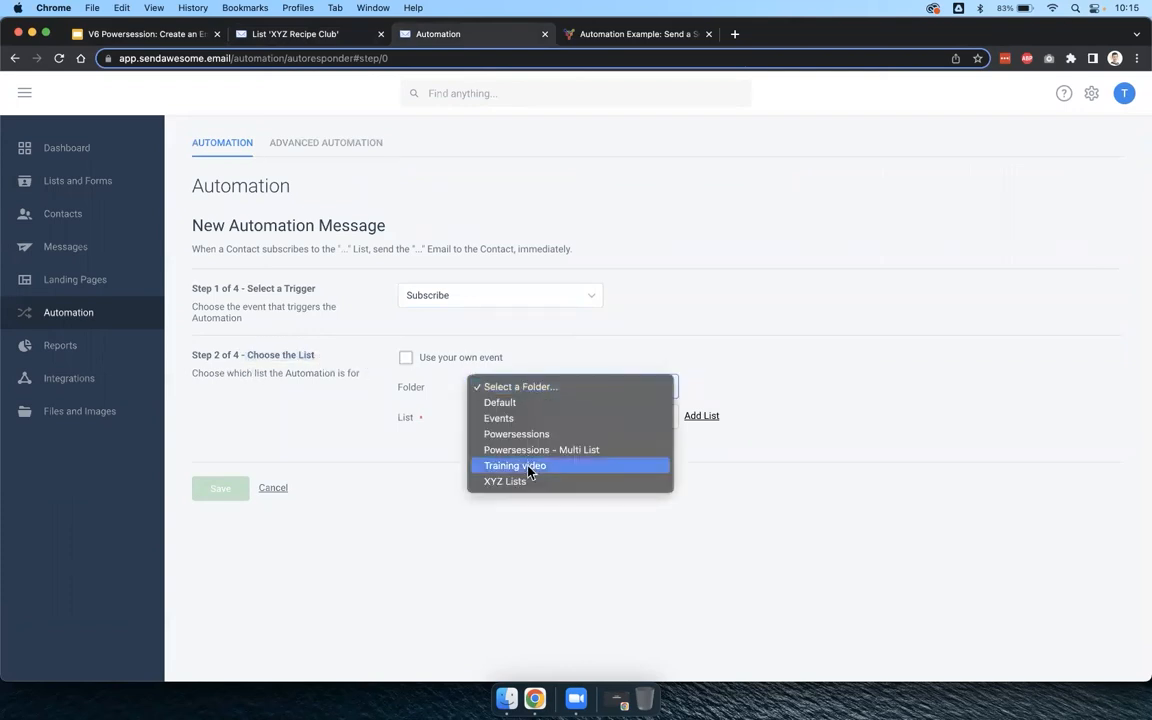
left_click(525, 481)
left_click(524, 424)
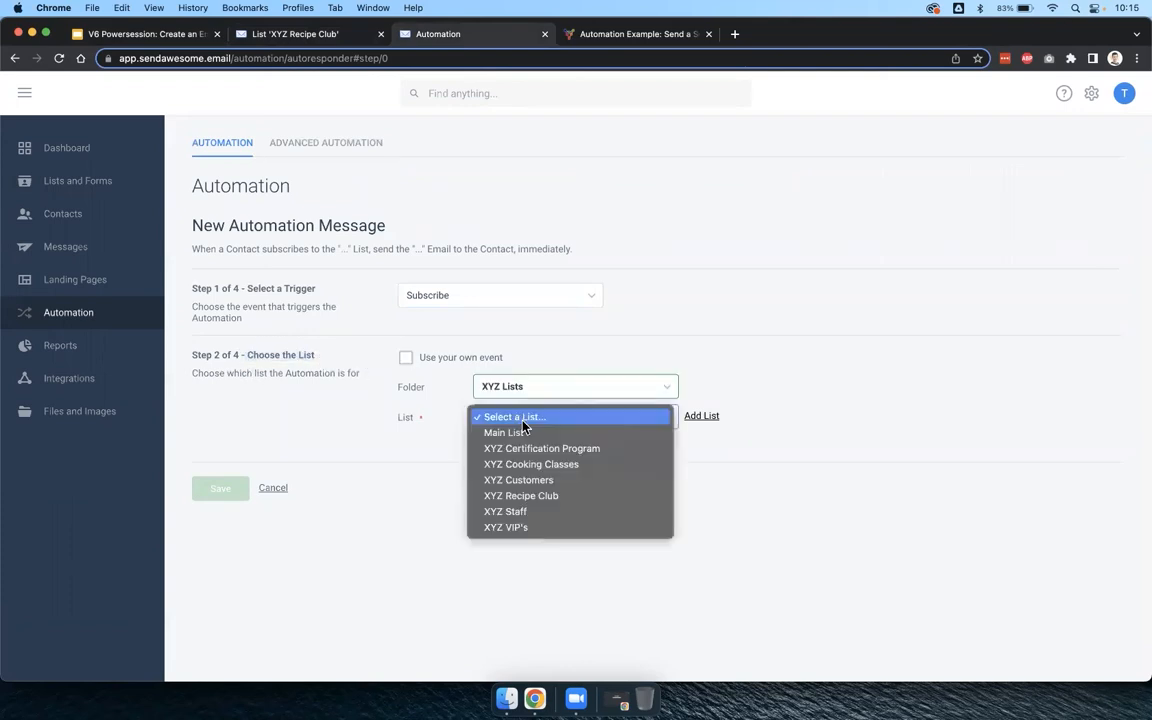
left_click(545, 496)
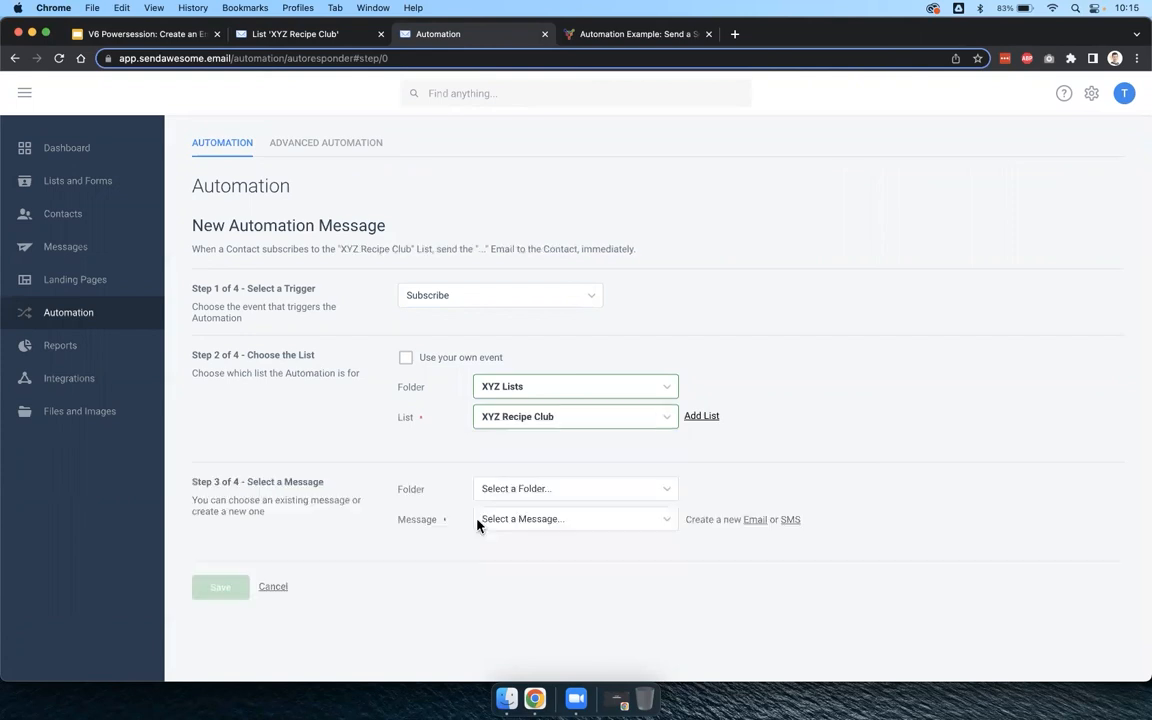
left_click(256, 33)
left_click_drag(230, 149, 368, 148)
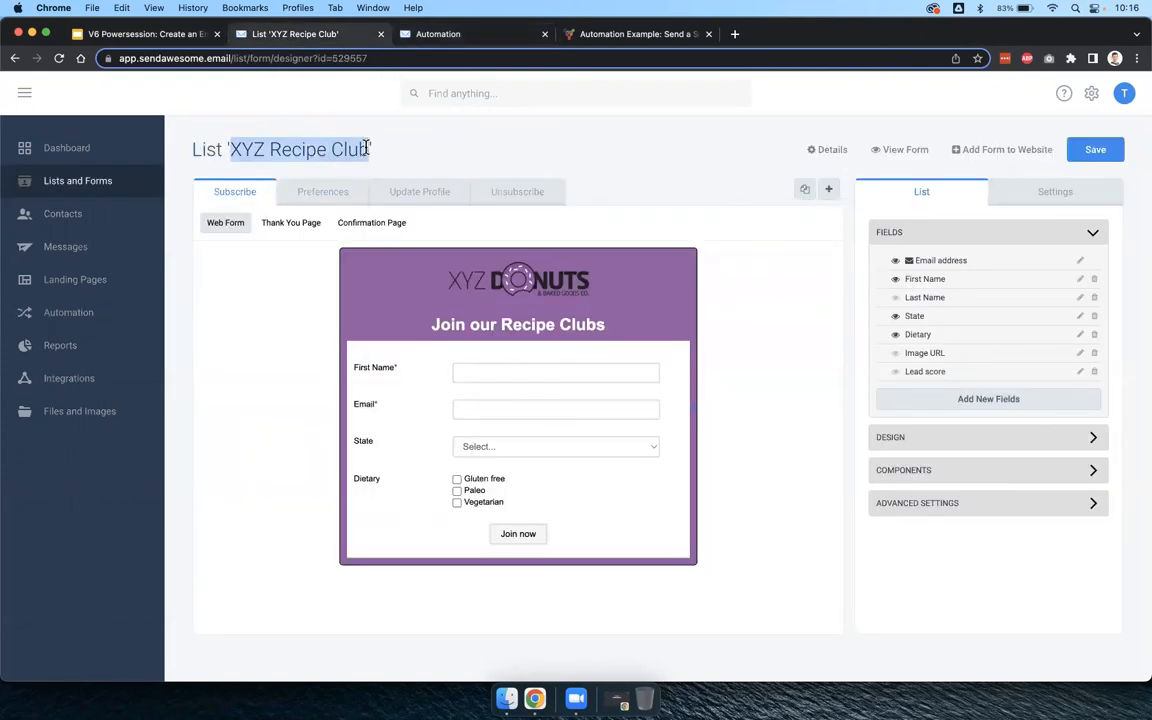
left_click(417, 38)
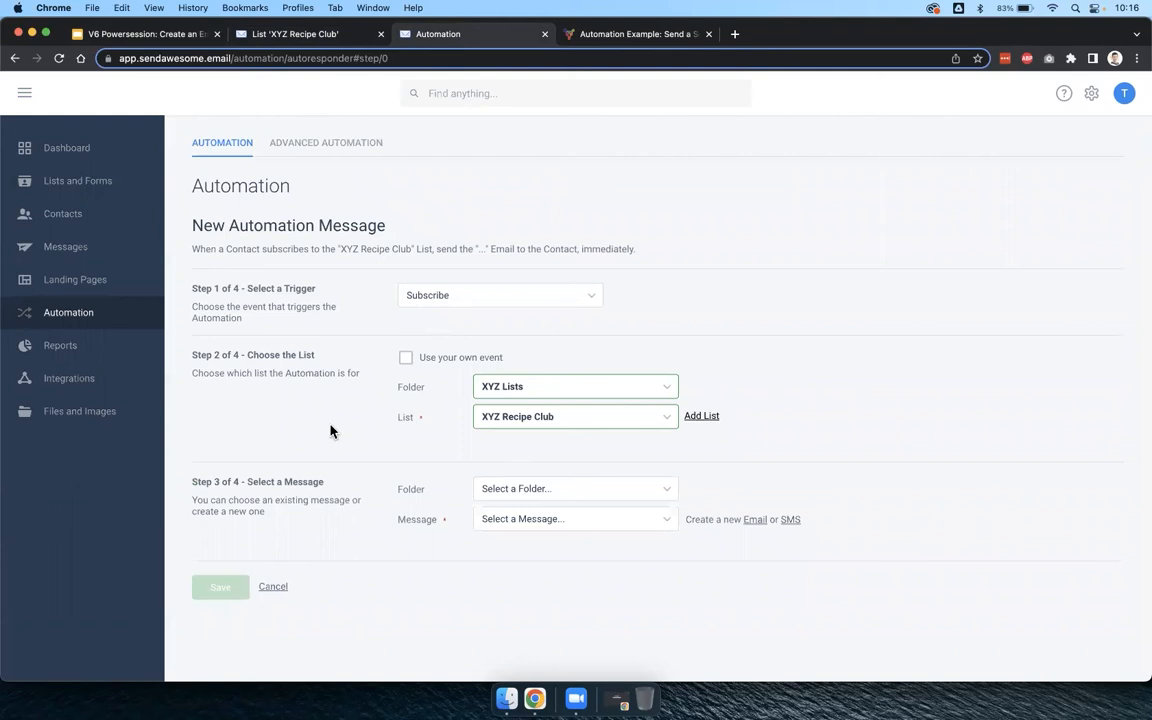
Select the Recipe Club eBook 1 email from the XYZ Recipe Club comms folder as the automation's message.
left_click_drag(247, 480, 332, 483)
left_click(332, 483)
left_click(551, 492)
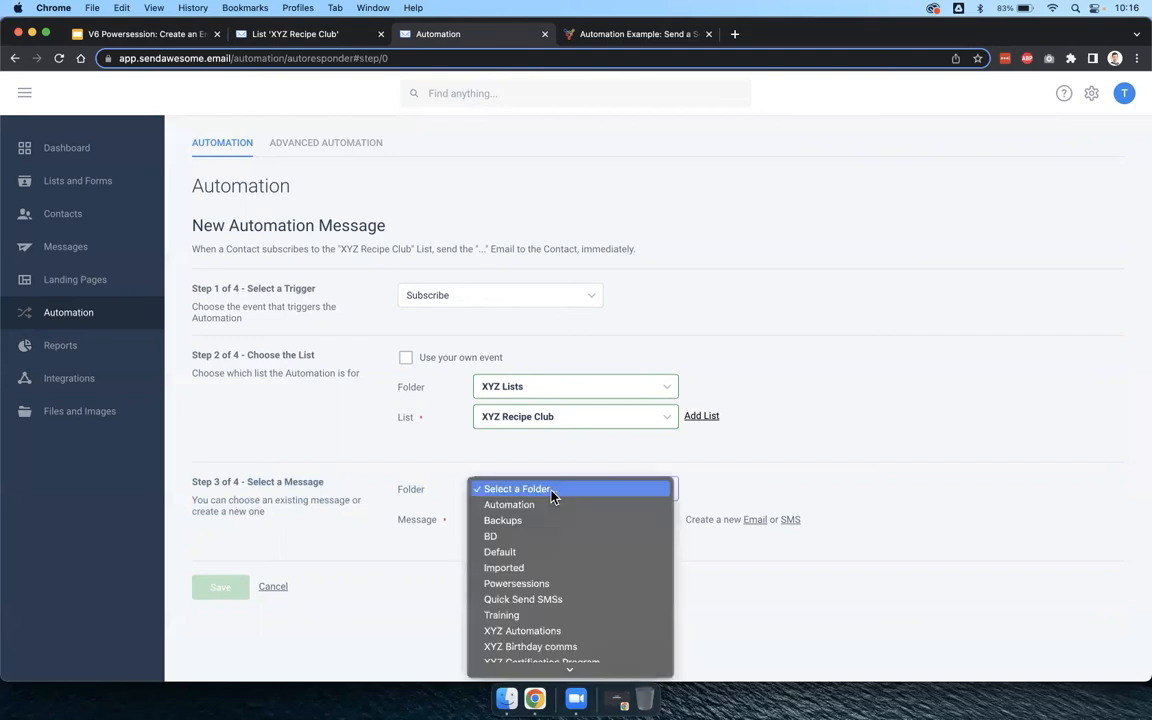
mouse_move(543, 674)
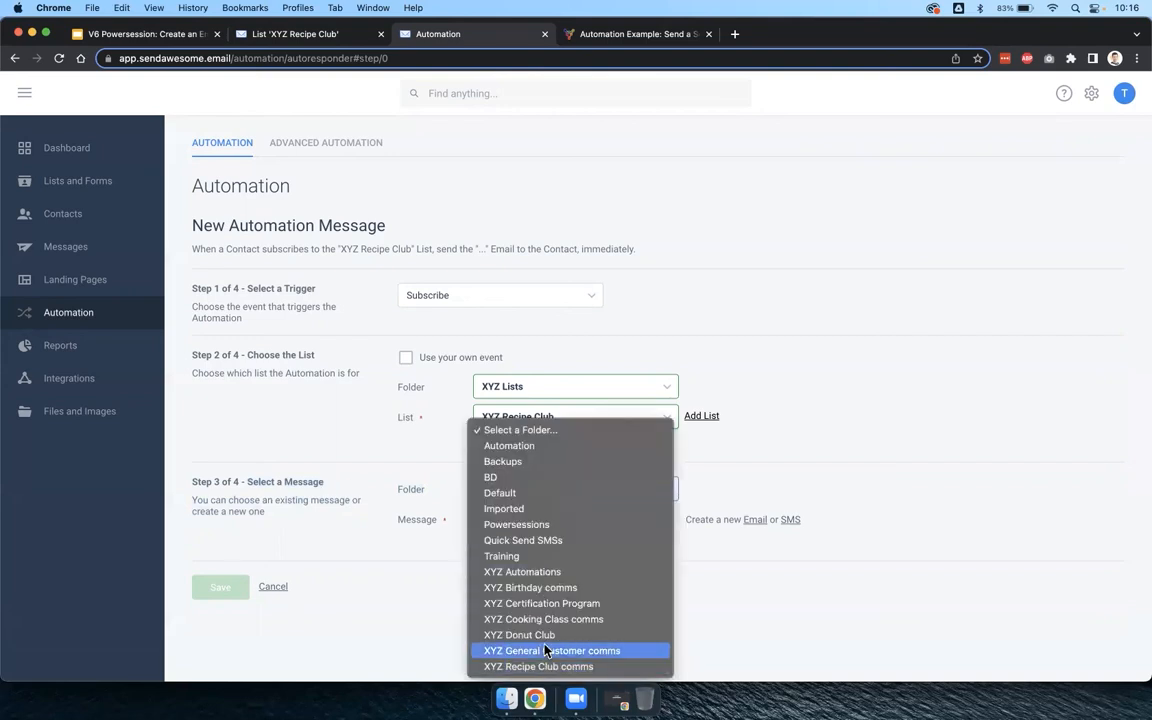
left_click(548, 667)
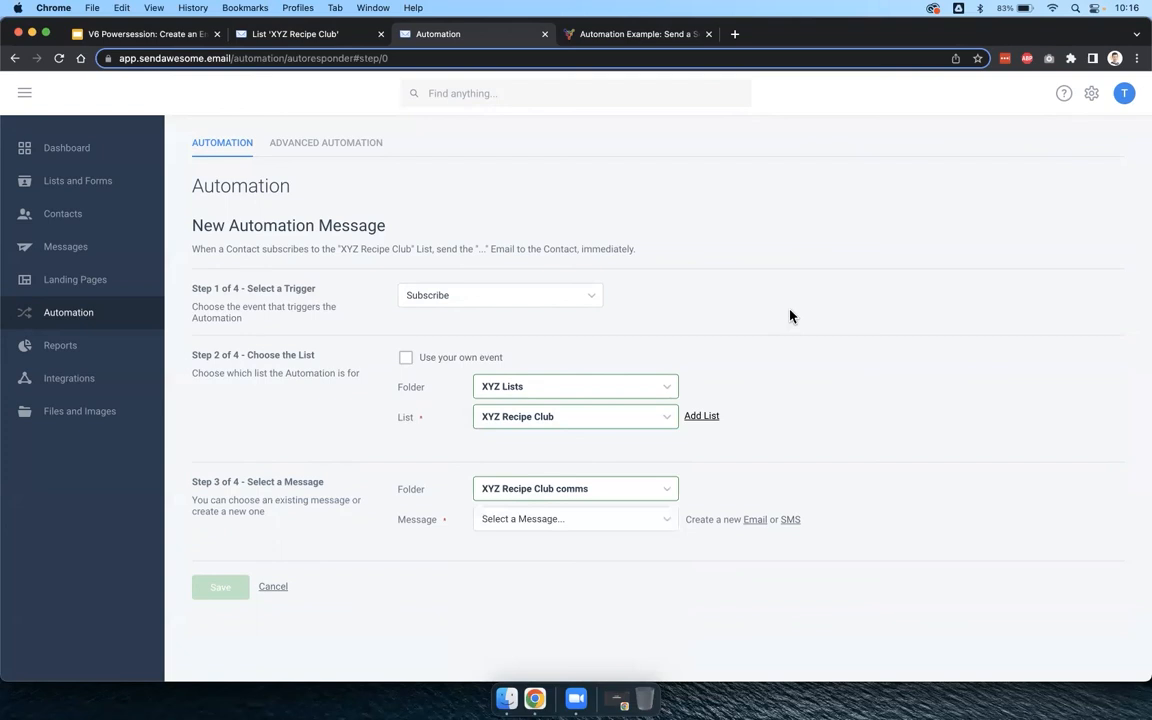
left_click(573, 519)
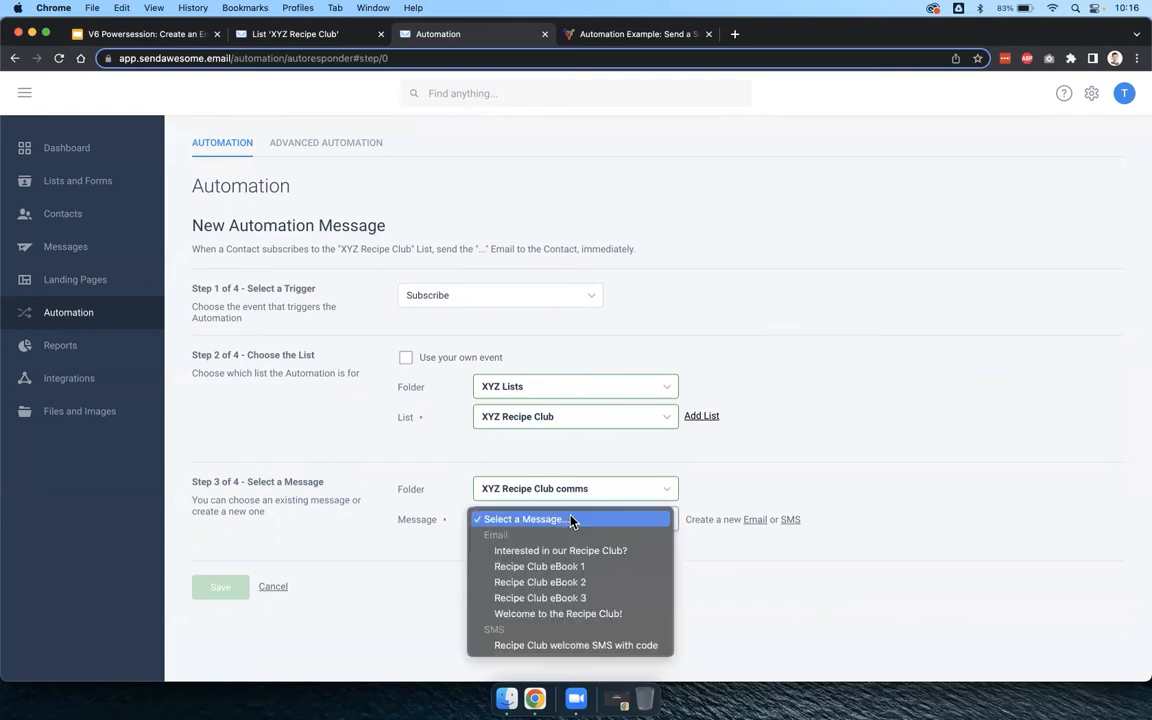
left_click(588, 568)
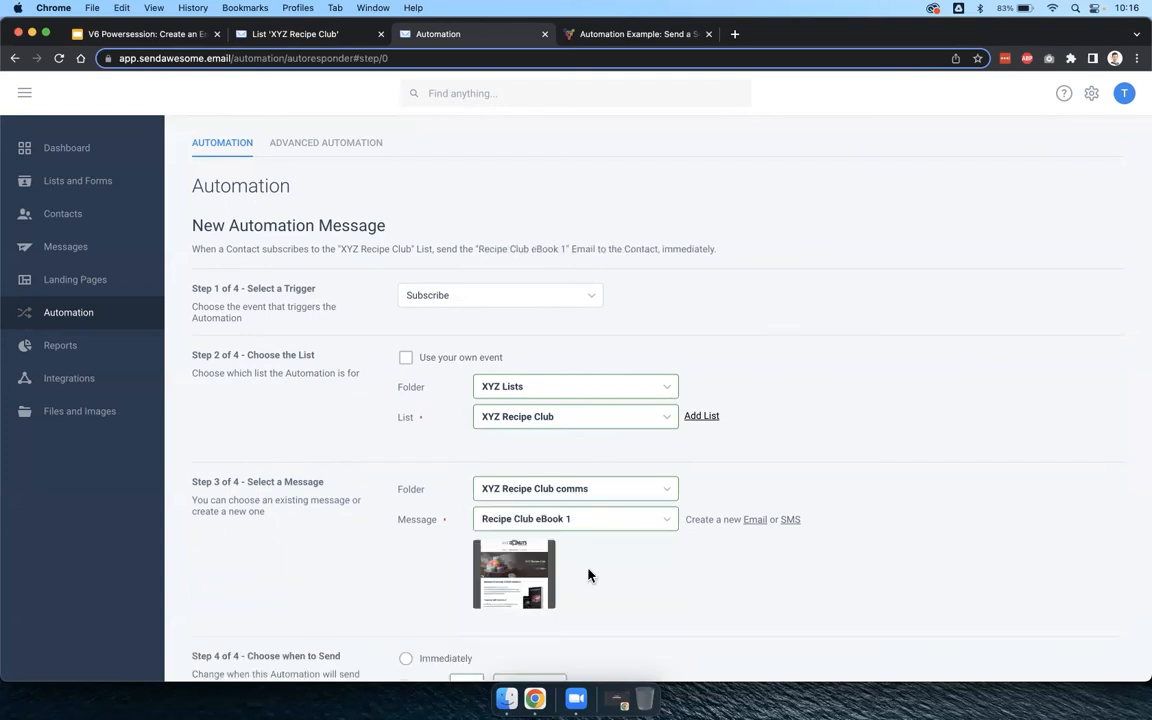
scroll(588, 575, "down", 2)
left_click(540, 407)
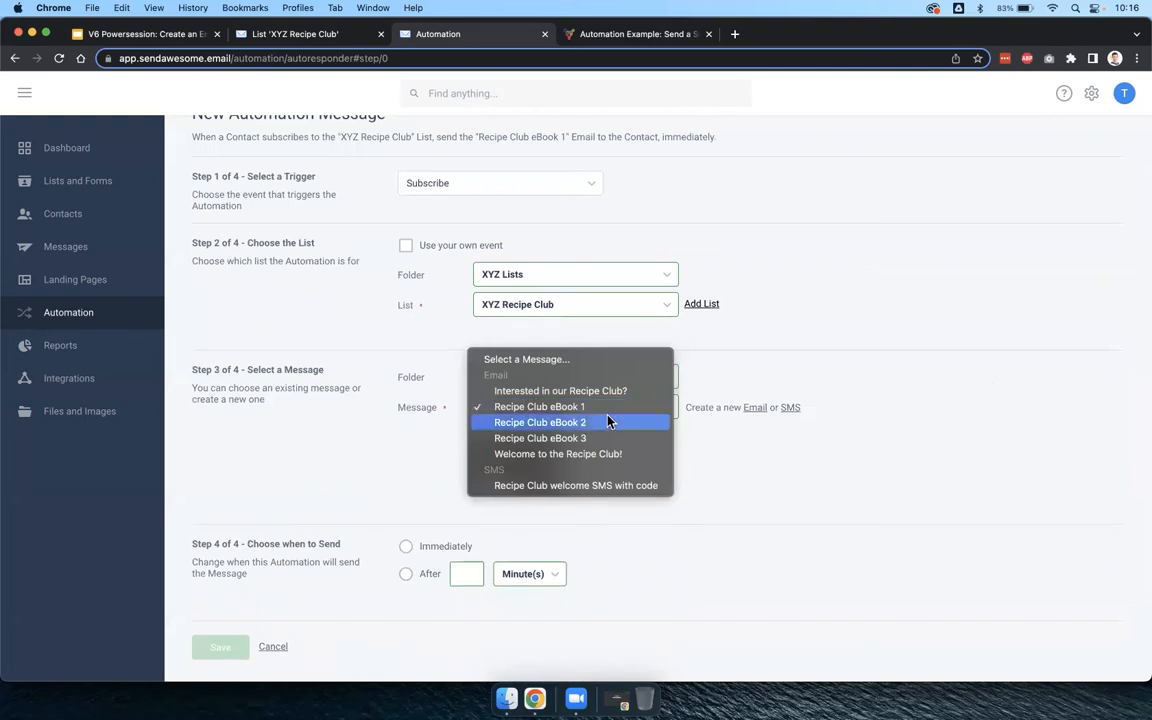
left_click(889, 426)
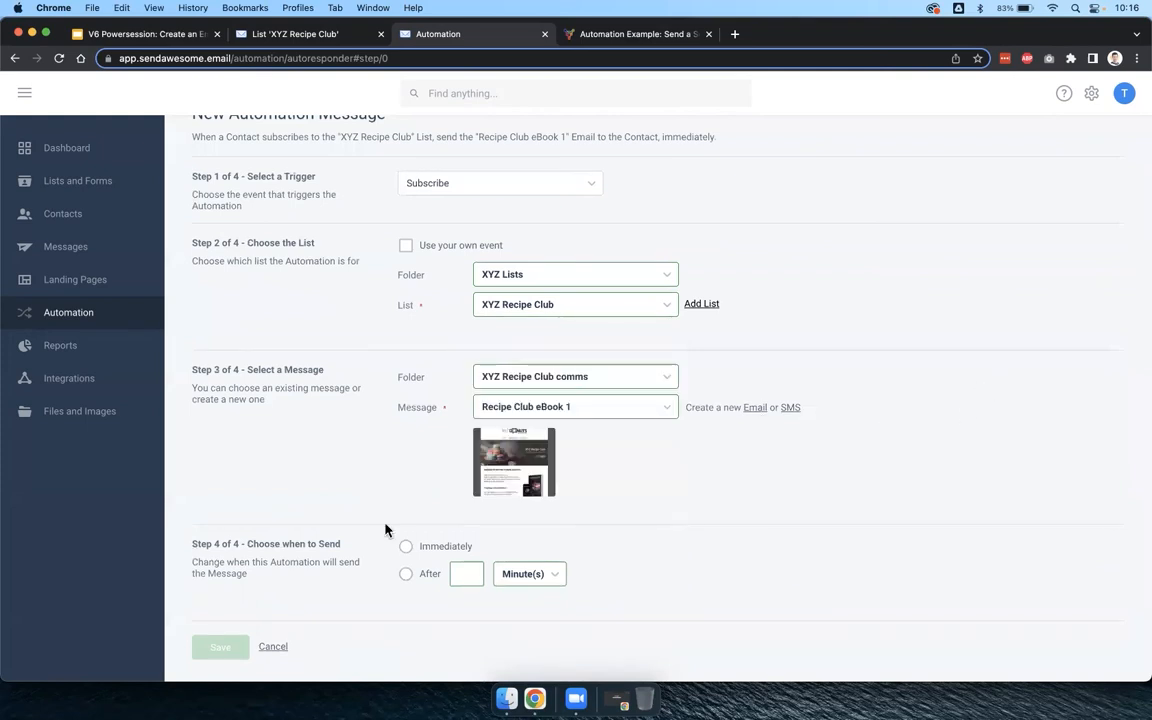
Set the automation to send its message immediately, and save it.
left_click_drag(245, 545, 347, 548)
left_click(350, 549)
left_click(406, 548)
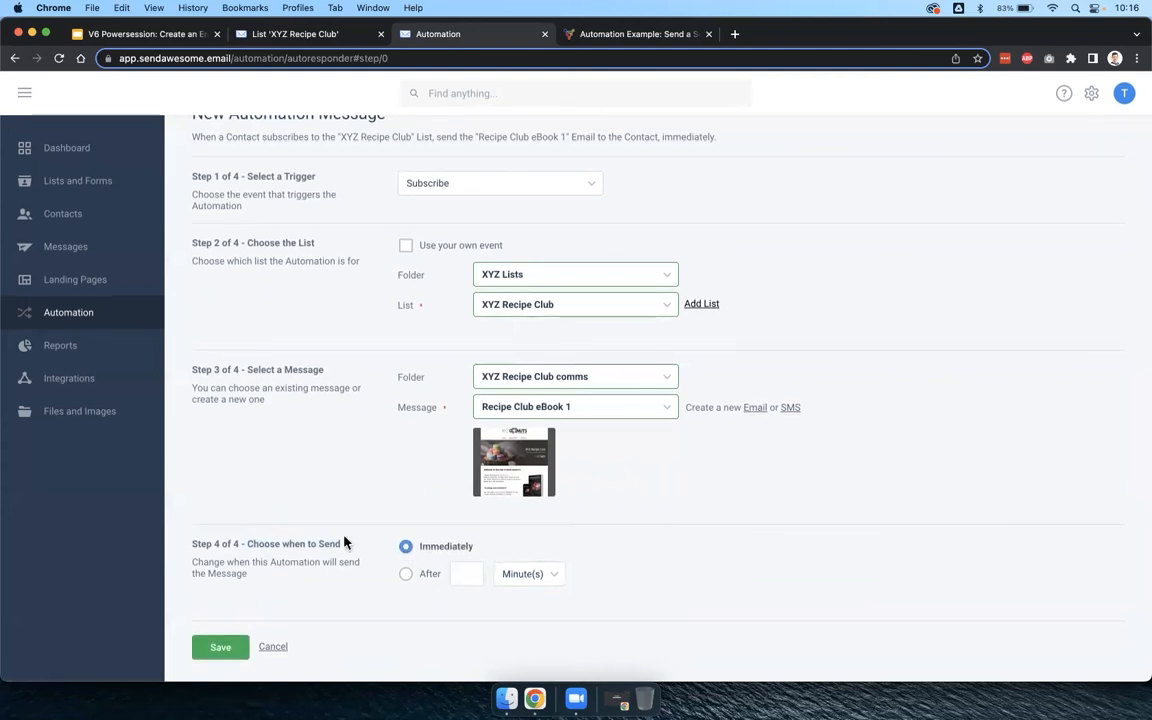
left_click(221, 649)
Rename the newly created Recipe Club eBook 1 automation as Send Recipe Club eBook Series.
scroll(535, 424, "down", 2)
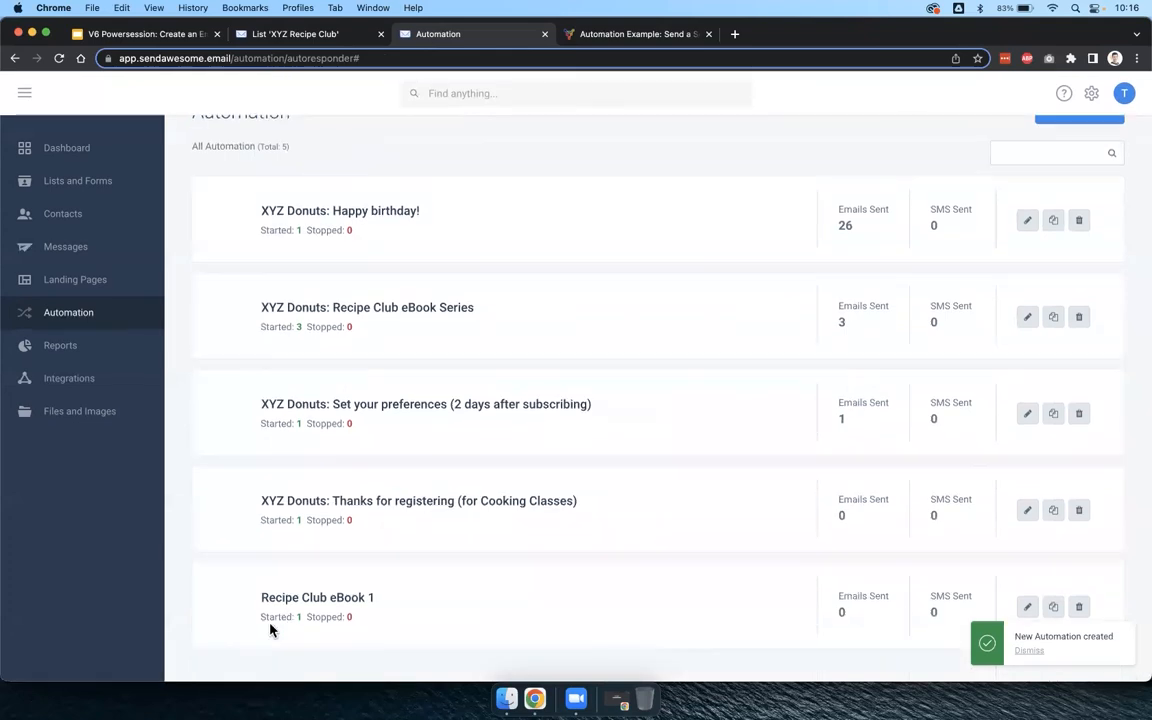
left_click(386, 606)
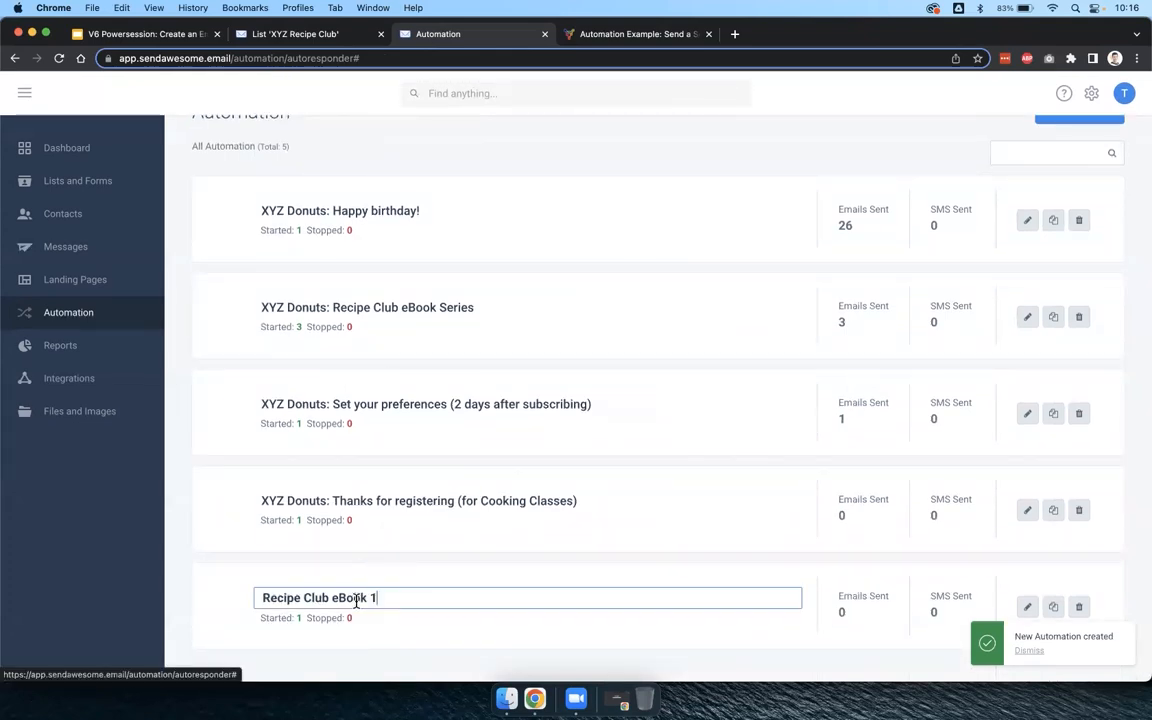
triple_click(353, 598)
type("Send")
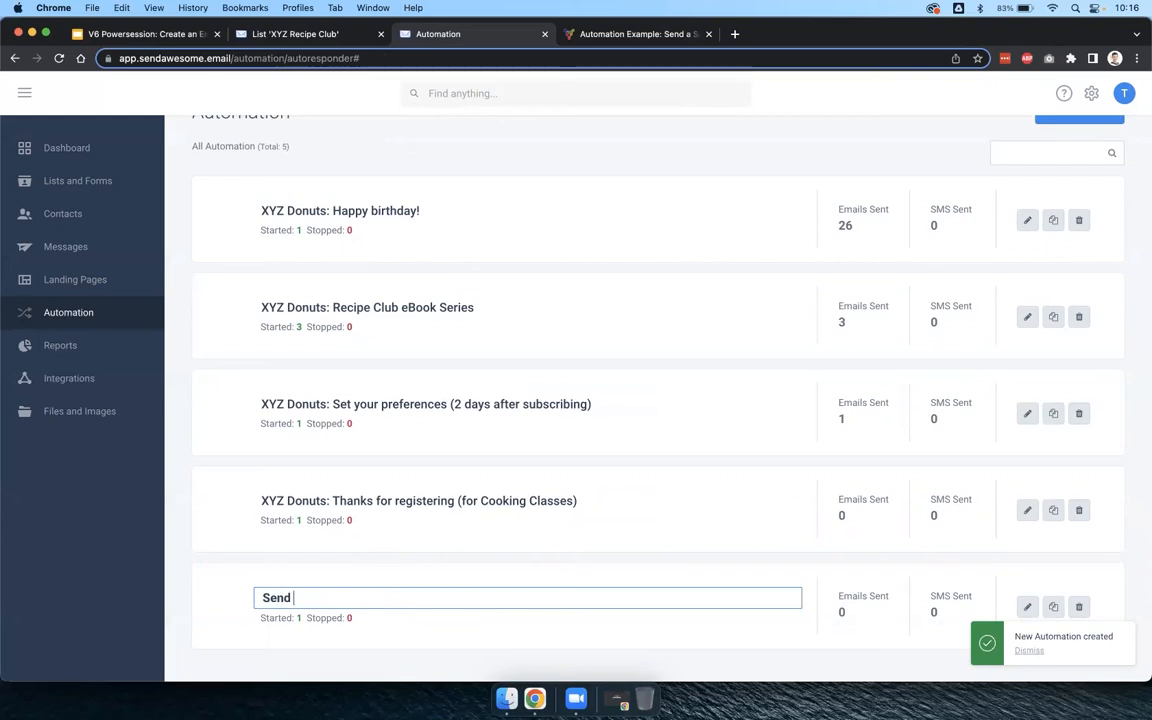
type(" Recipe Club eBook")
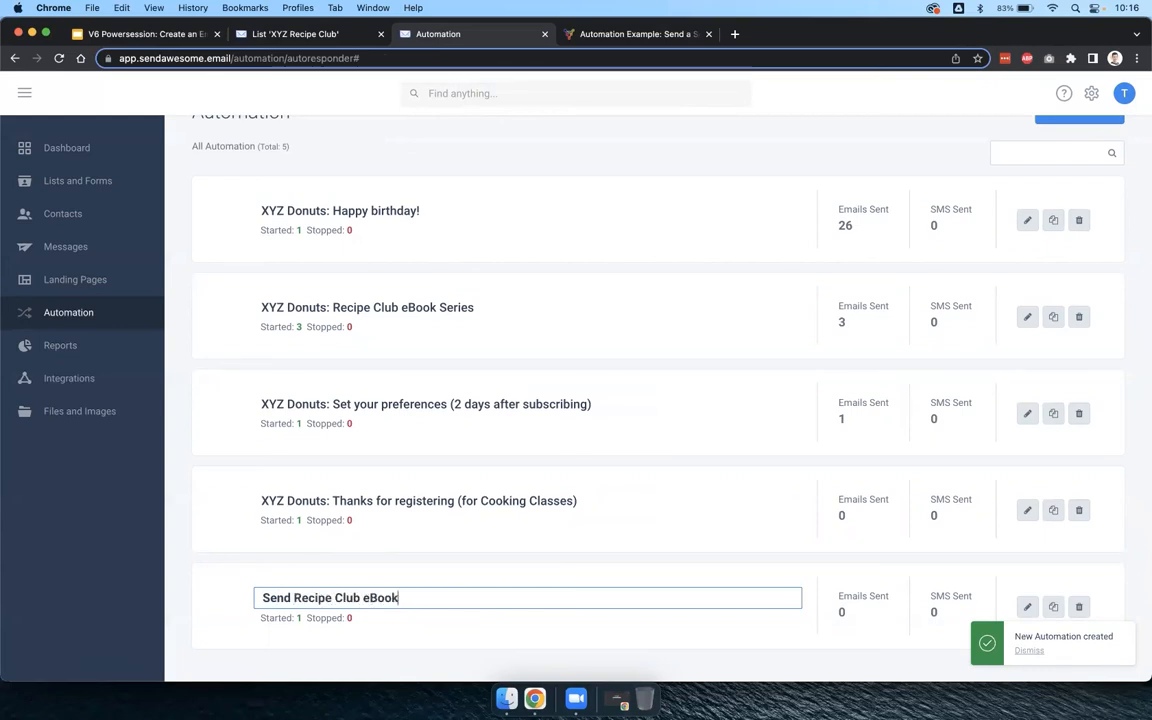
type(" Series")
key("Return")
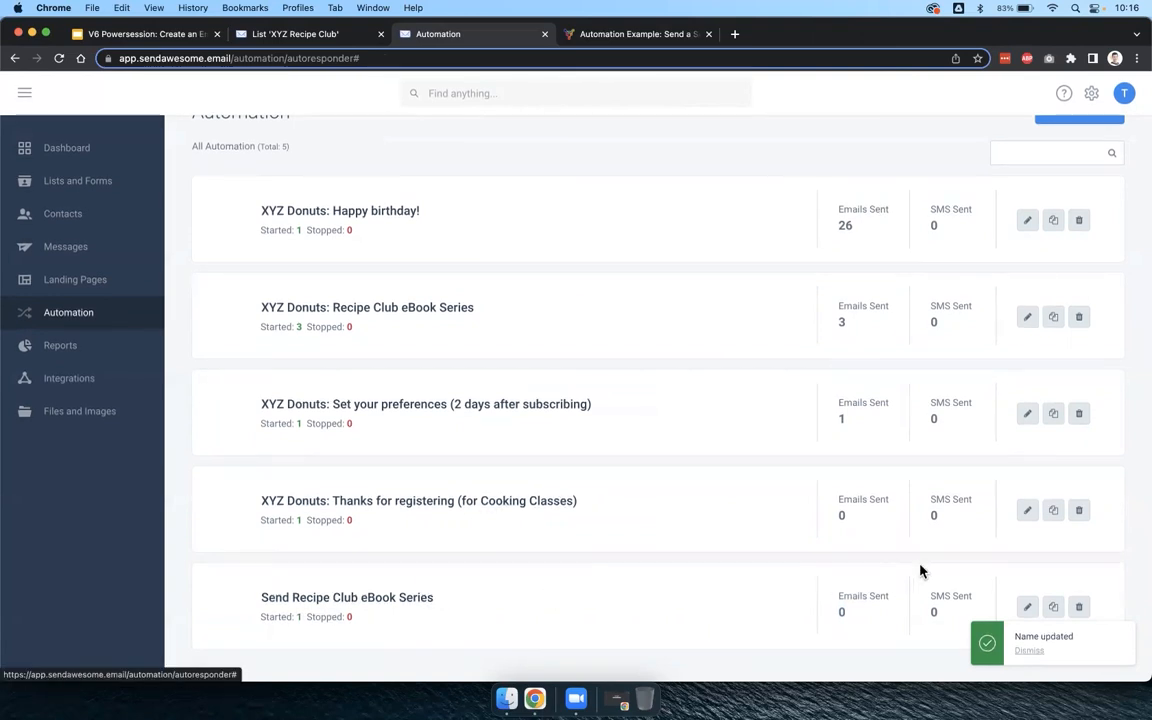
Duplicate the Recipe Club eBook 1 message within the series, and set the copy to send the Recipe Club eBook 2 email.
left_click(1029, 609)
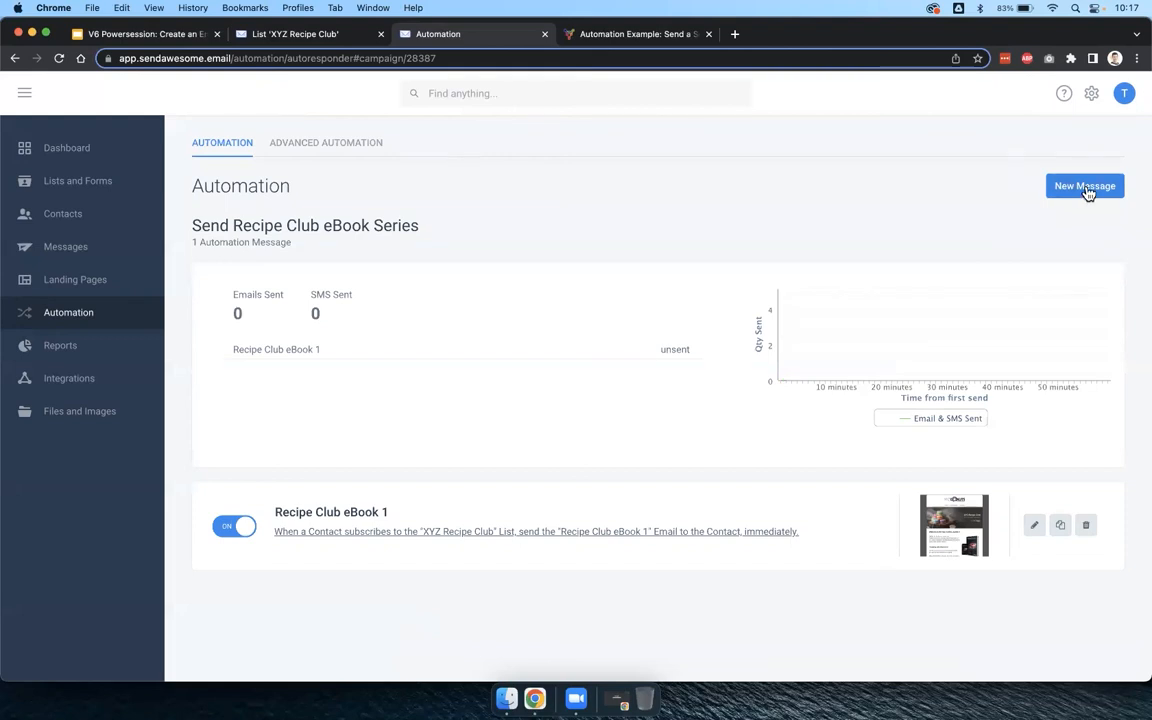
left_click(1062, 534)
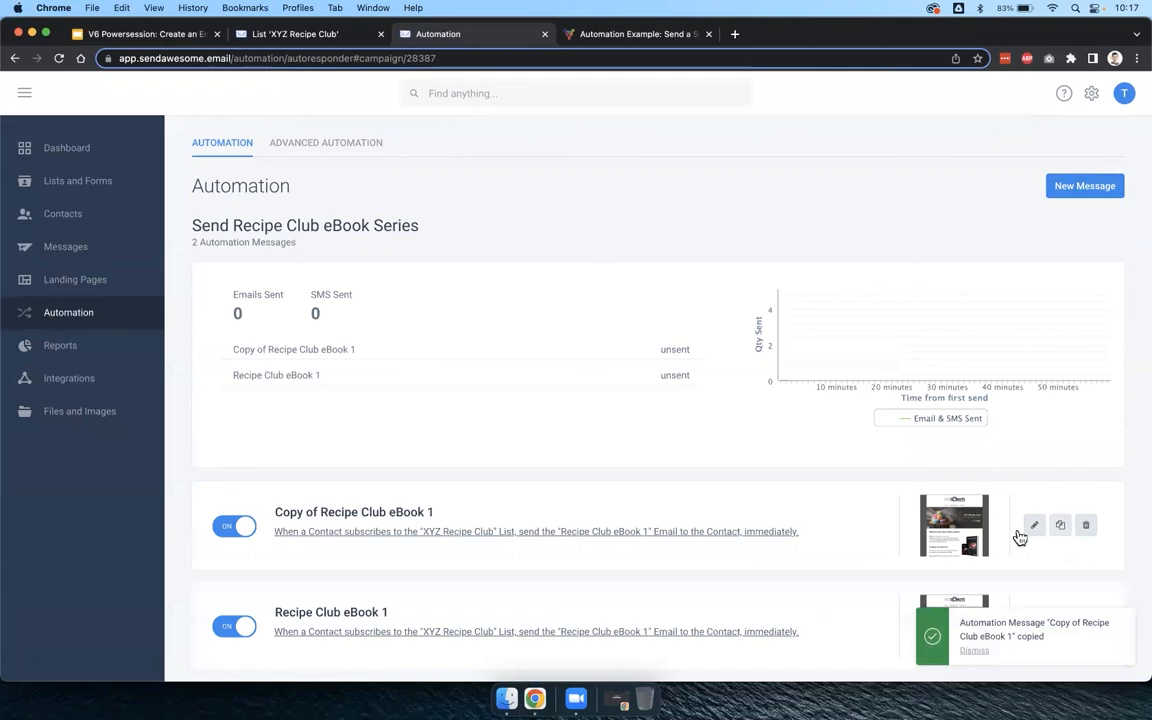
scroll(723, 543, "down", 1)
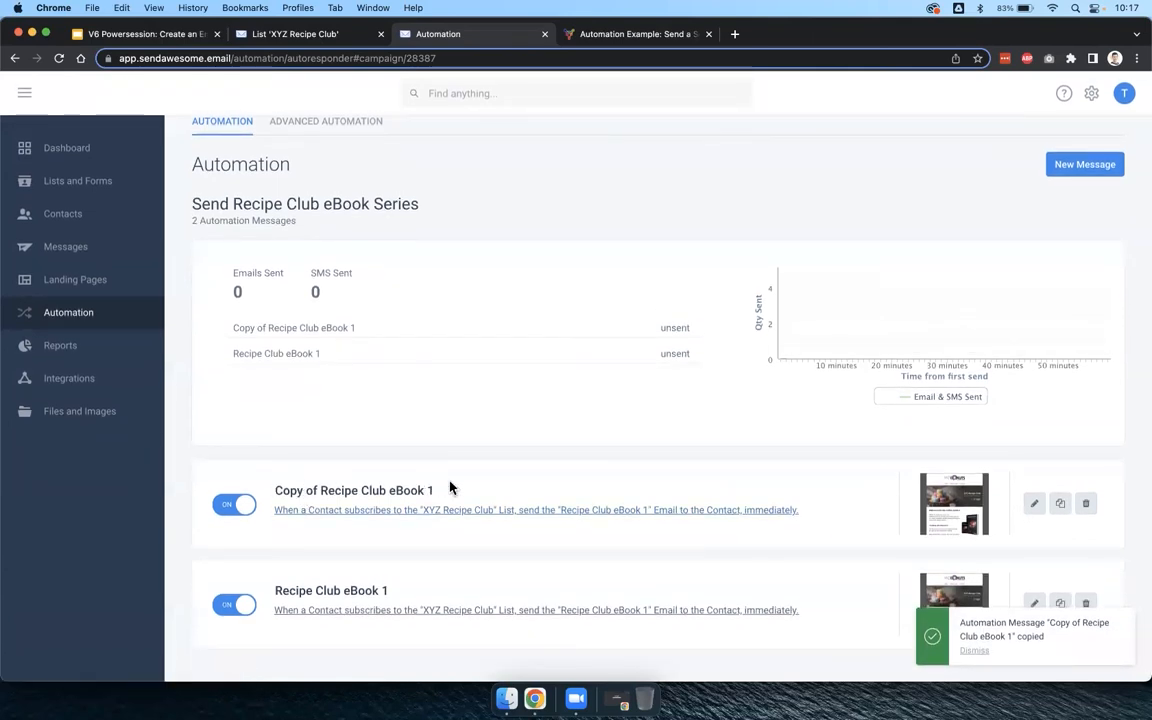
left_click(626, 518)
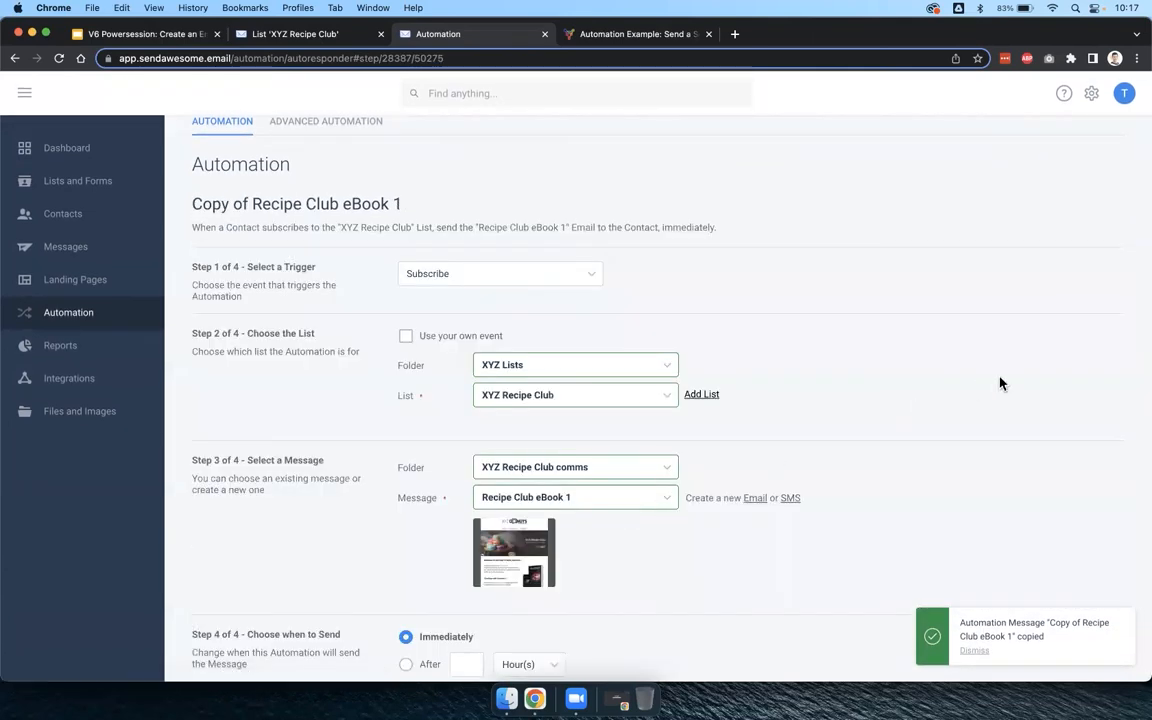
scroll(1000, 383, "down", 1)
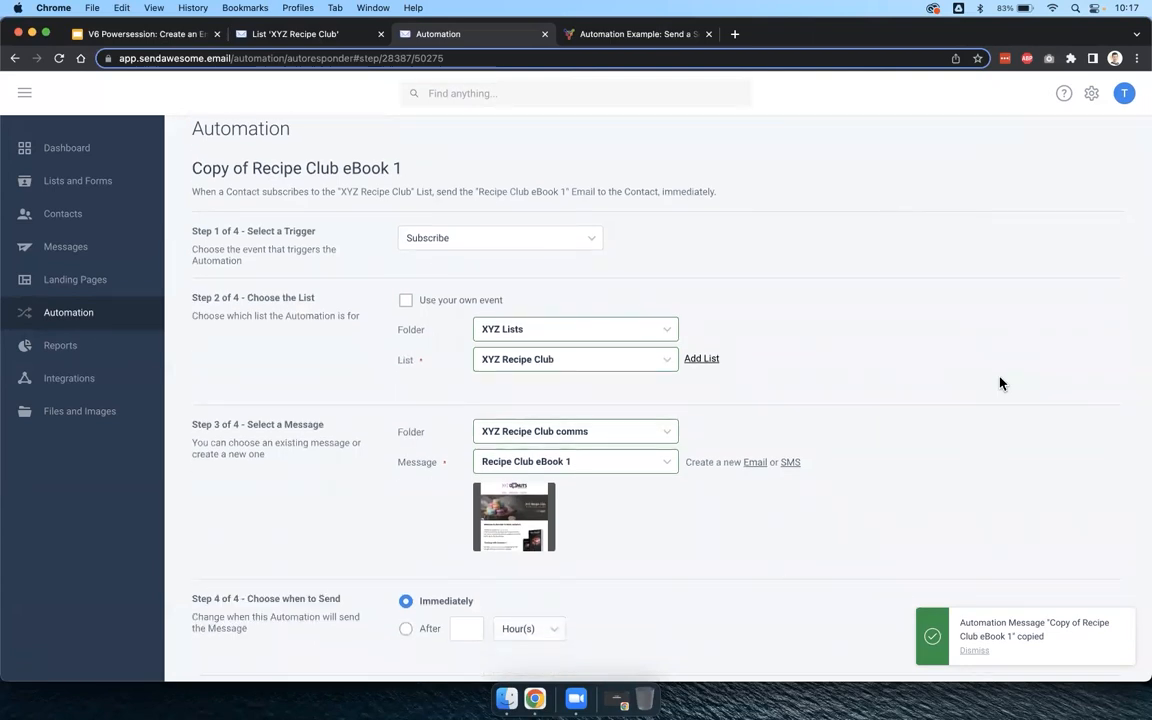
scroll(1000, 383, "down", 1)
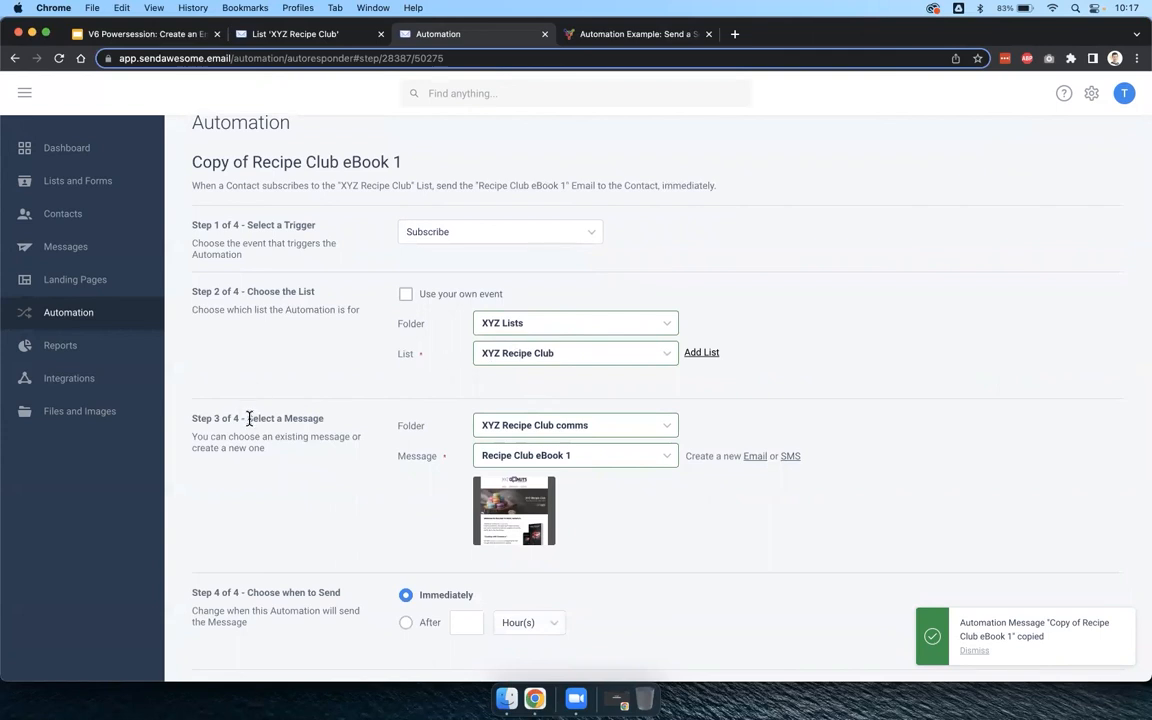
left_click_drag(248, 418, 325, 426)
left_click(488, 456)
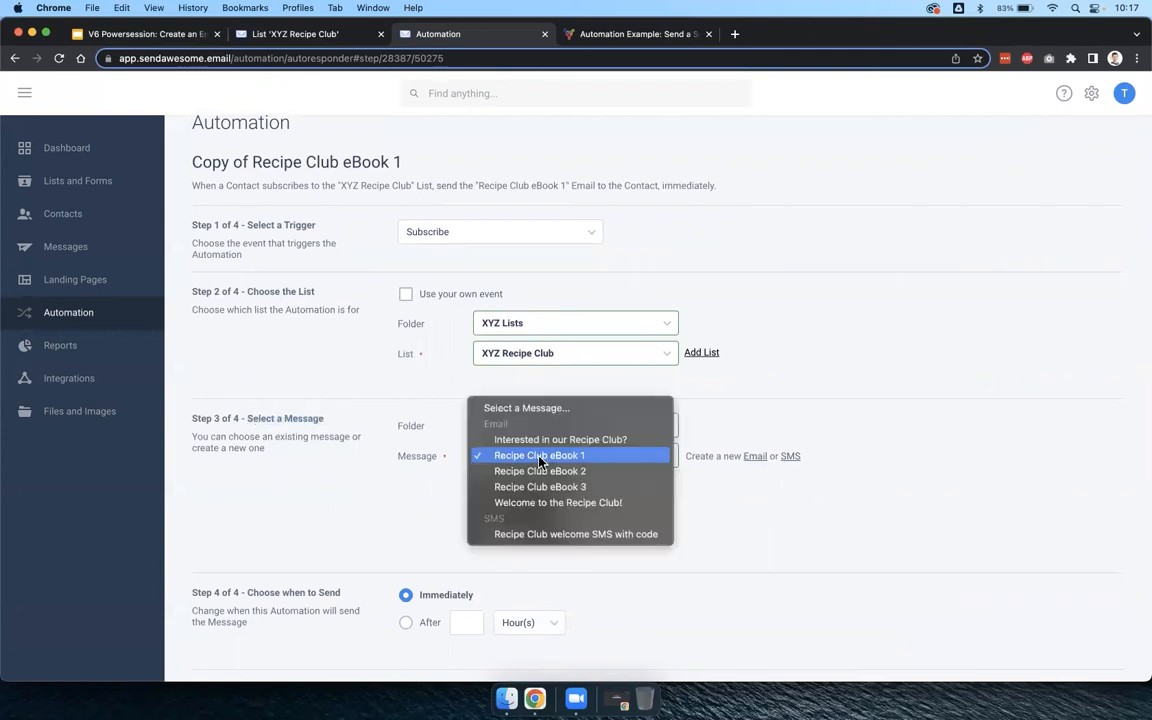
left_click(549, 472)
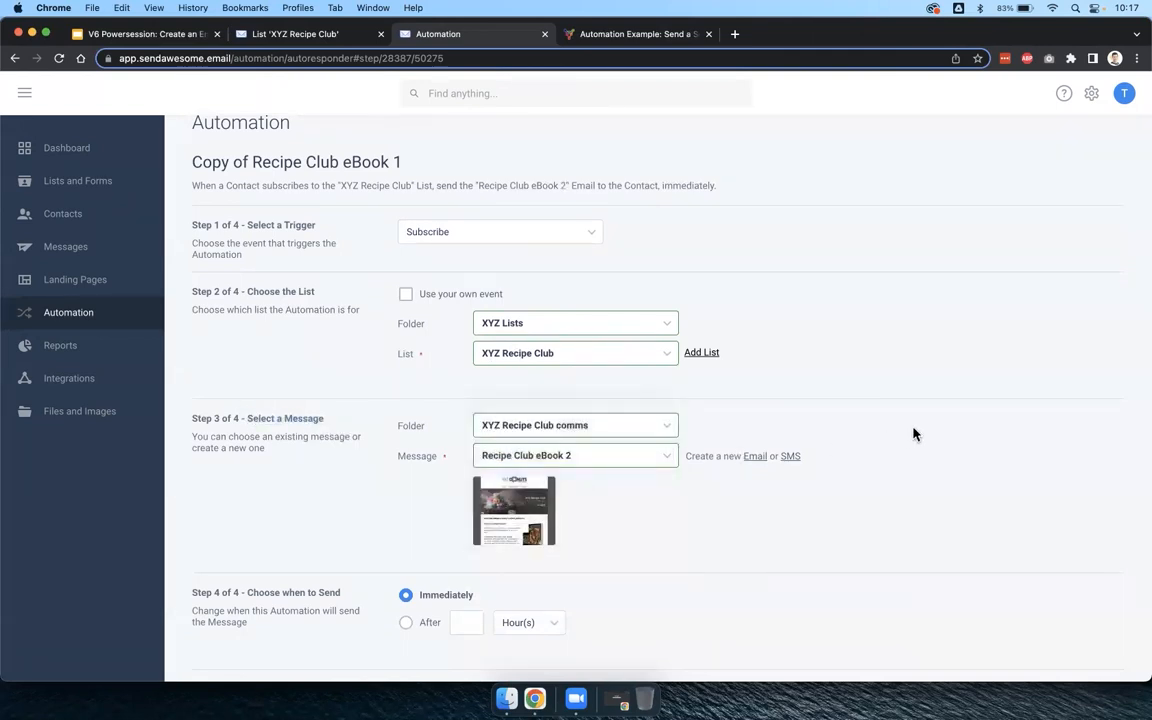
Set the eBook 2 message to send after 7 days, and save it.
scroll(913, 433, "down", 2)
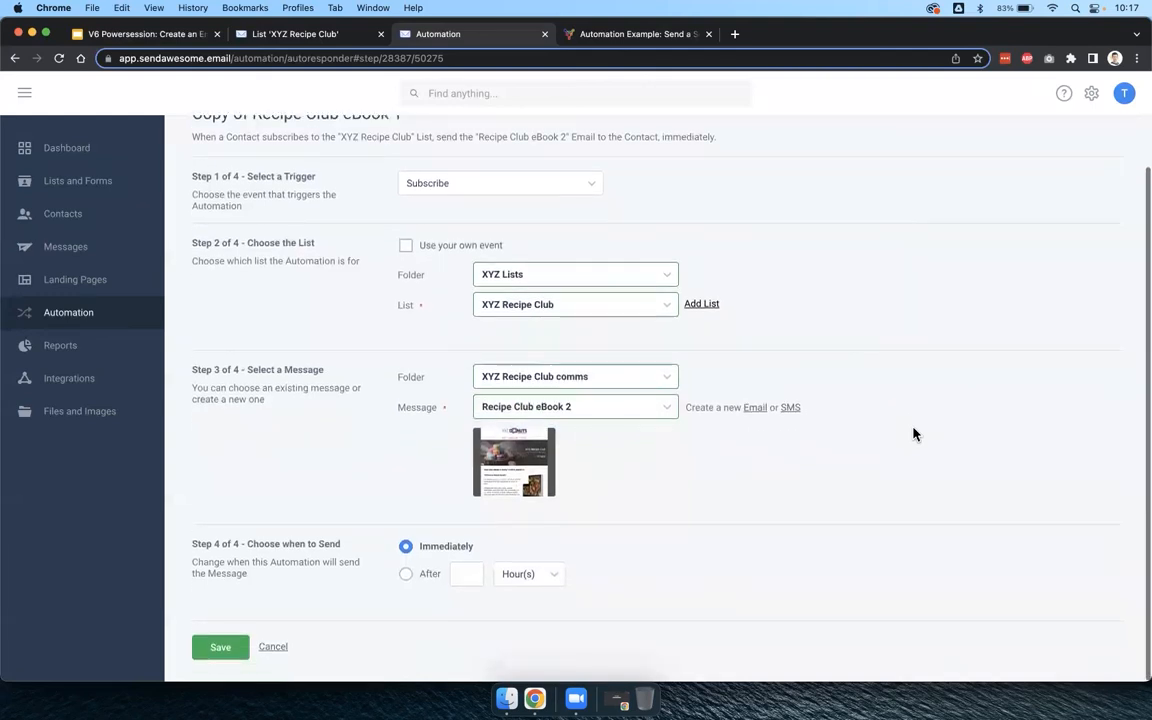
left_click(406, 574)
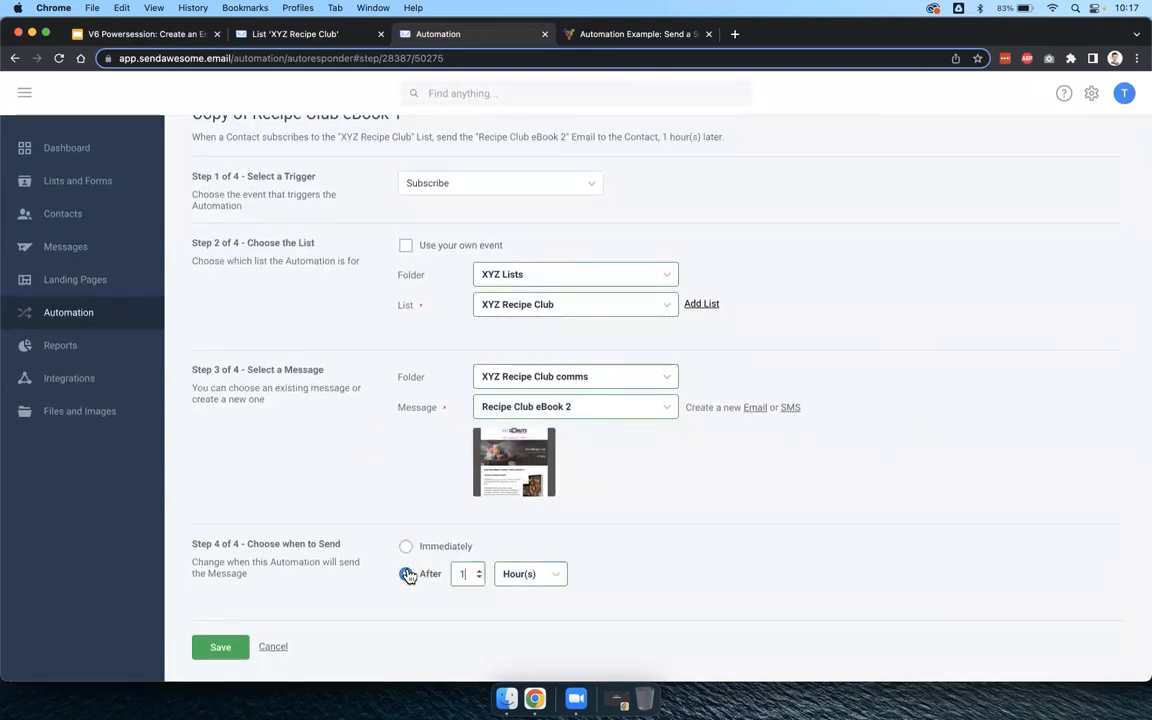
left_click(520, 574)
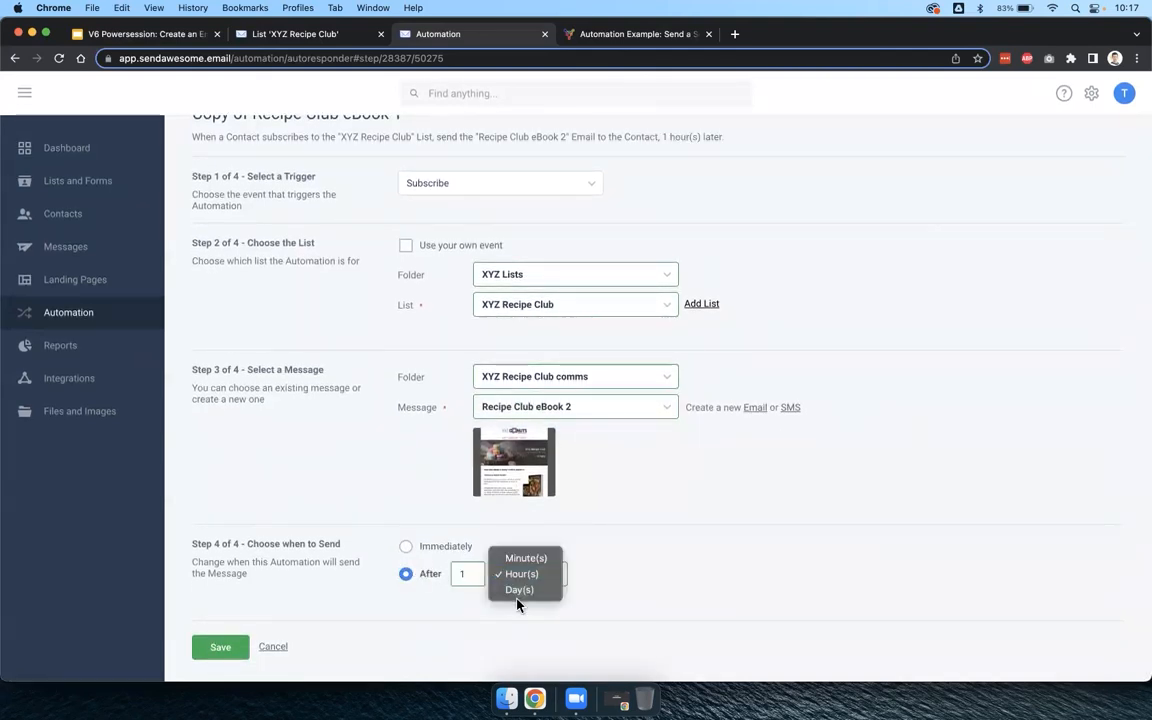
left_click(518, 590)
double_click(464, 574)
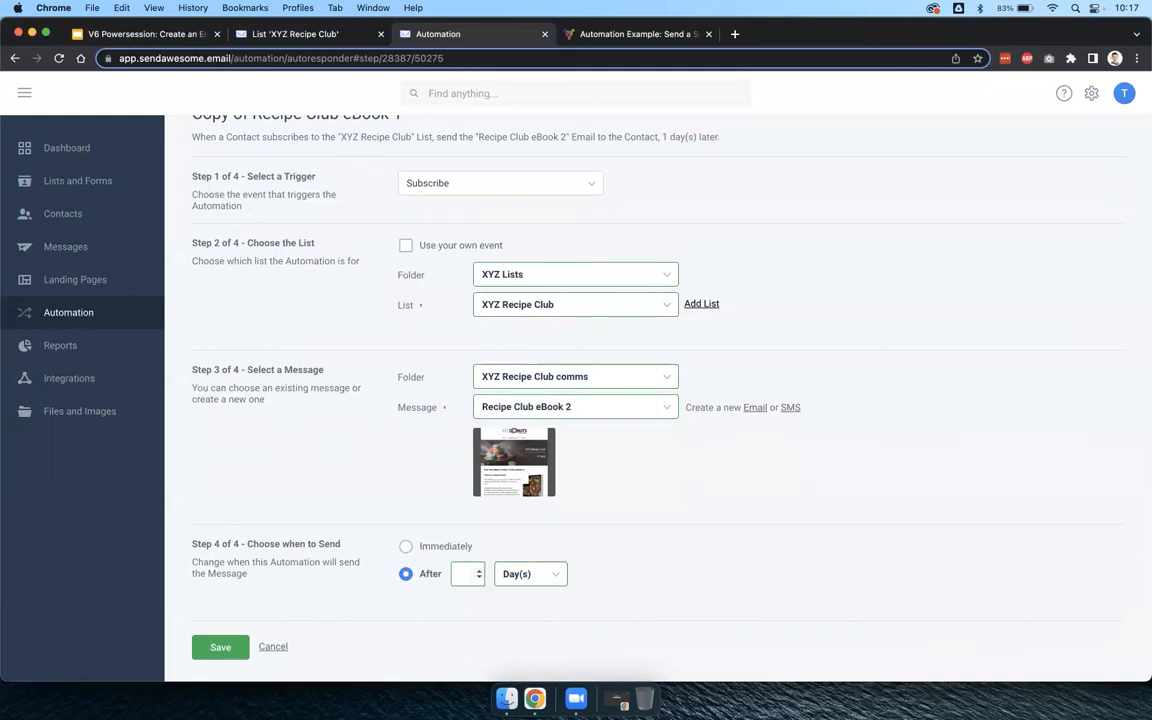
type("7")
left_click(203, 648)
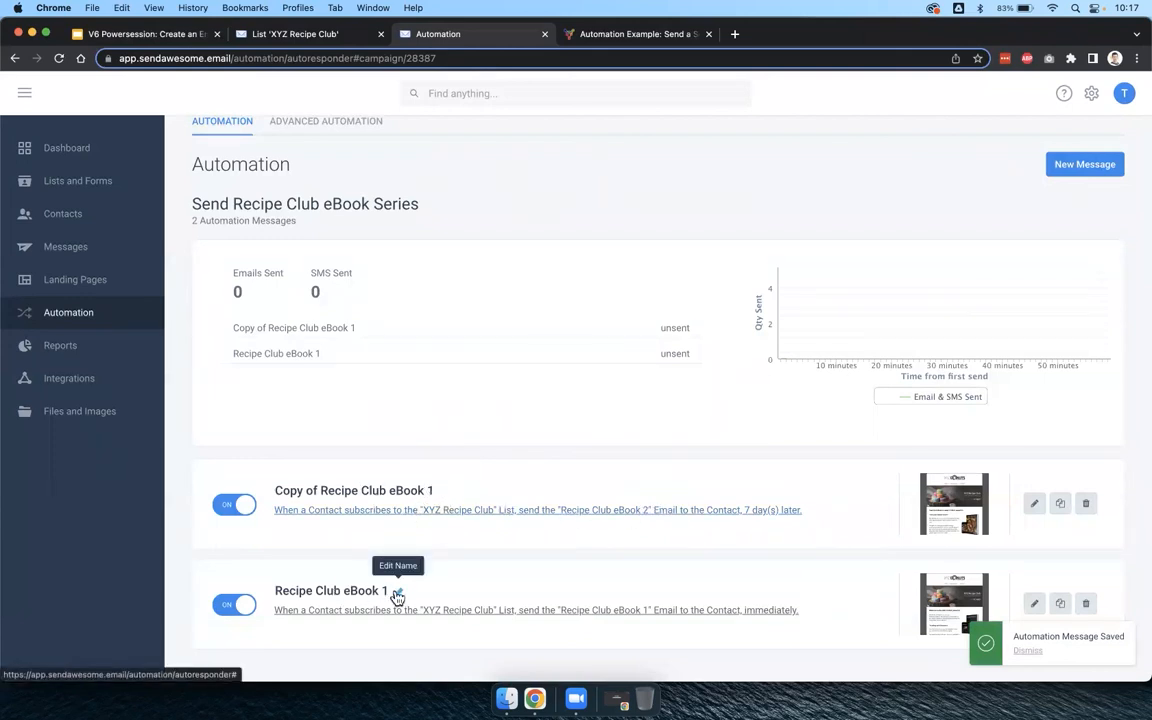
Duplicate the 7-day message, and set the new copy to send the Recipe Club eBook 3 email.
left_click(1061, 505)
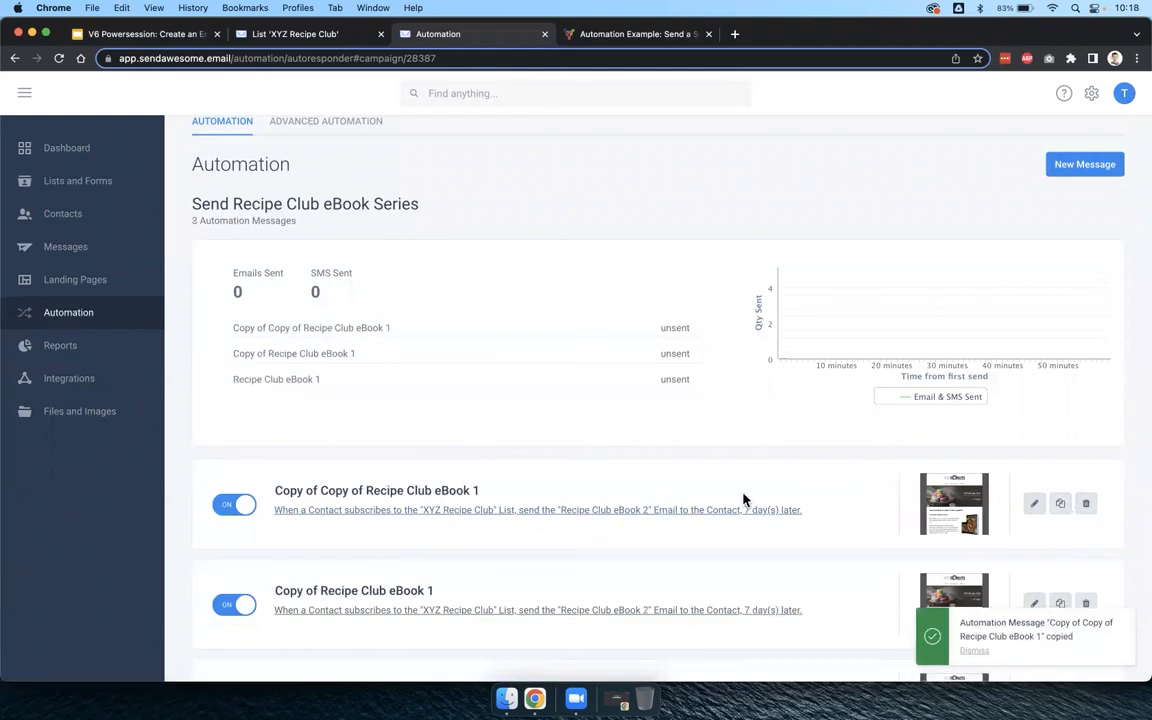
left_click(601, 512)
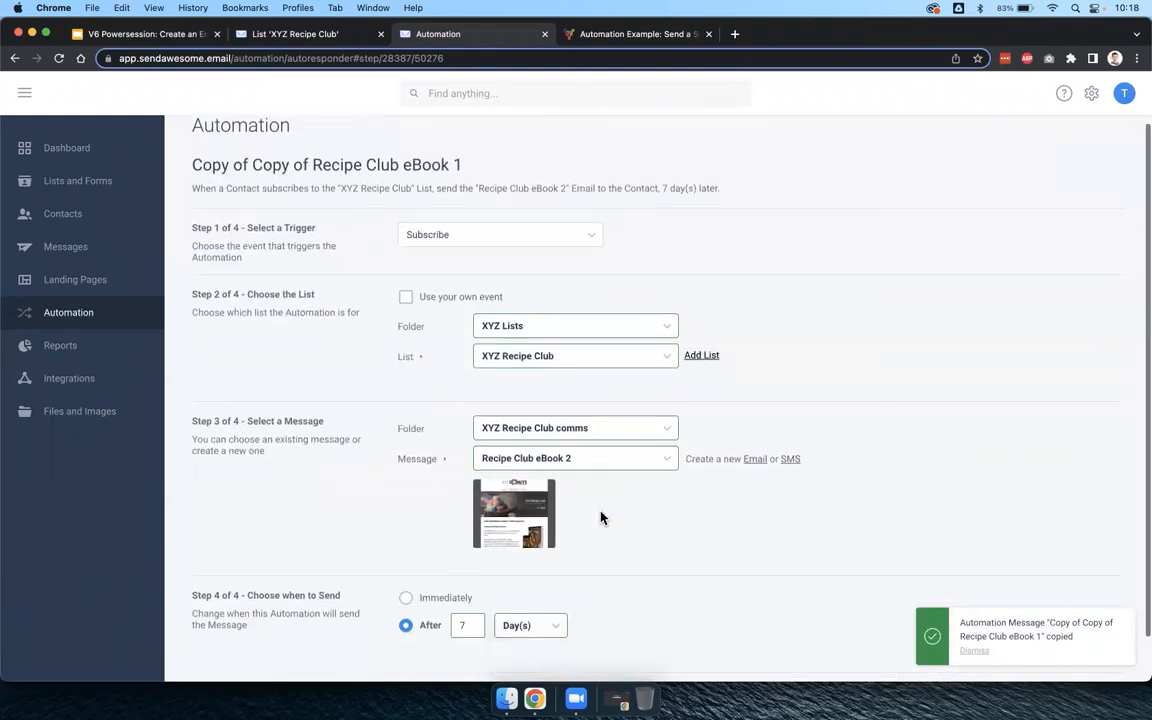
left_click(560, 458)
left_click(656, 556)
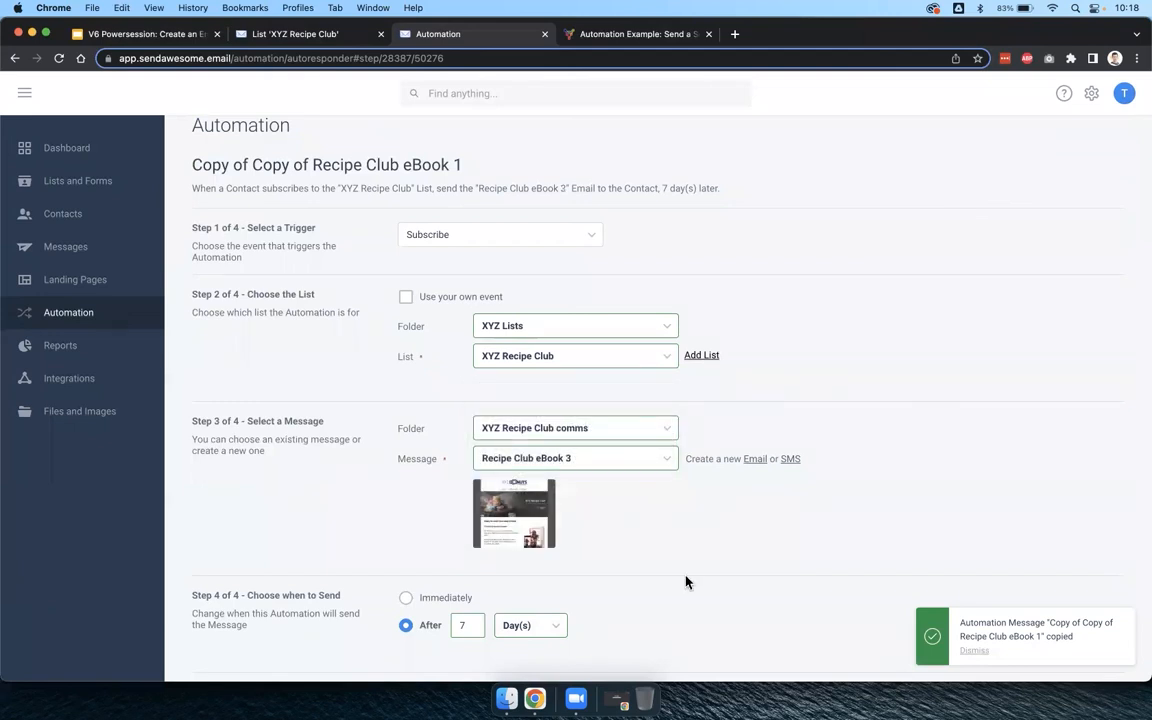
Set the eBook 3 message to send 14 days after the subscribe trigger, and save it.
scroll(660, 570, "down", 1)
double_click(465, 572)
type("14")
scroll(735, 553, "up", 1)
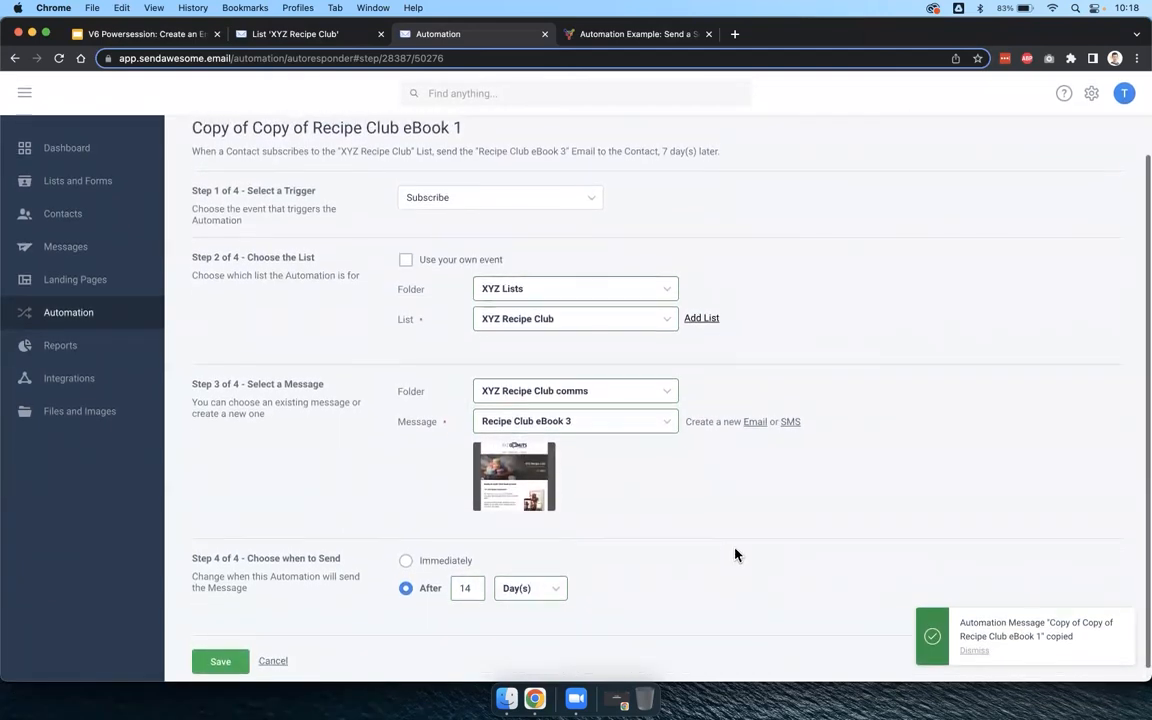
scroll(735, 553, "up", 1)
left_click_drag(265, 569, 352, 634)
left_click(352, 634)
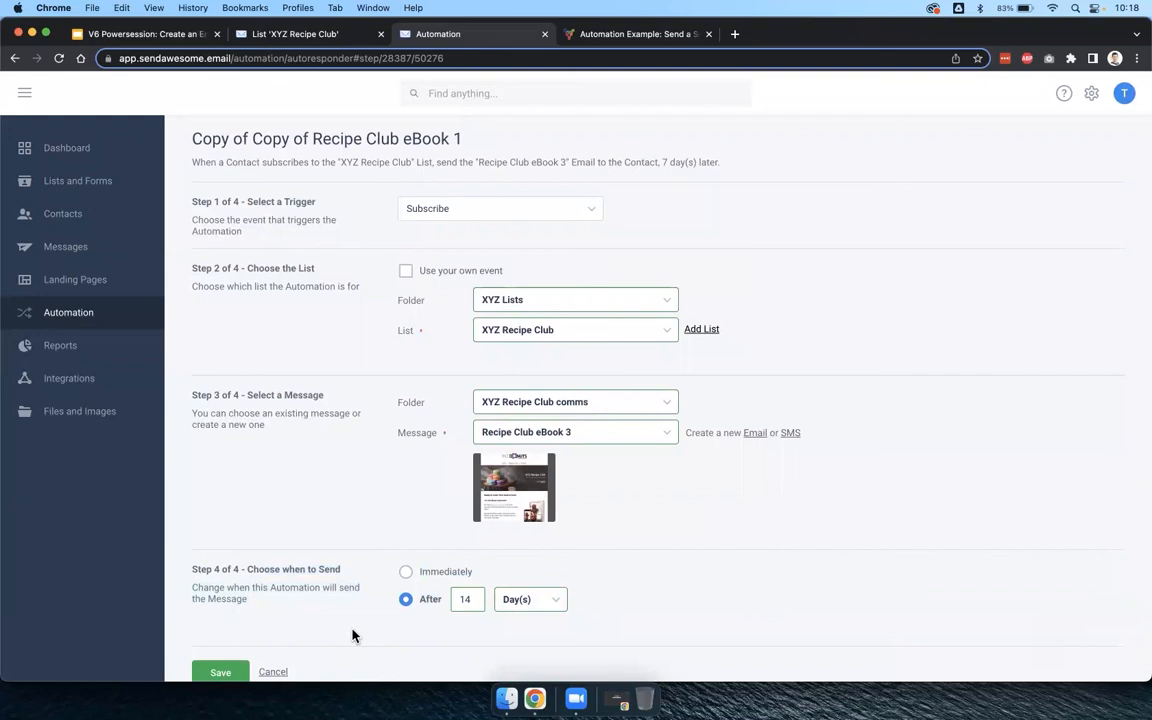
left_click_drag(250, 198, 308, 202)
left_click_drag(246, 569, 555, 615)
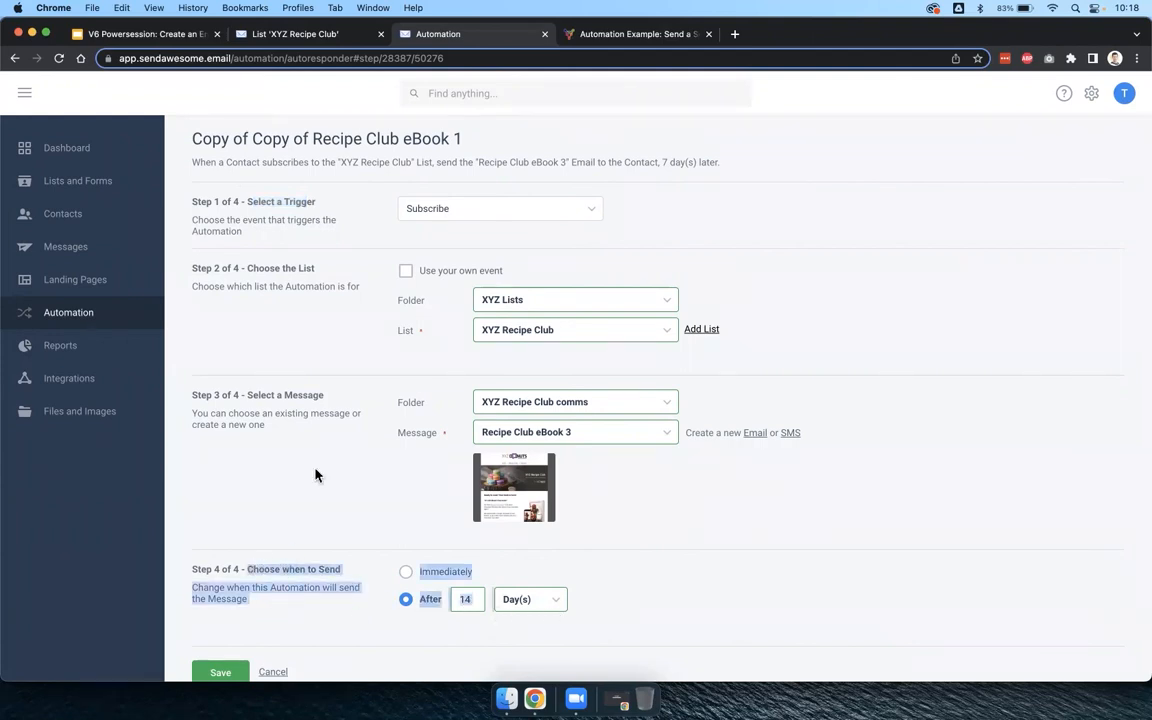
left_click_drag(246, 201, 335, 232)
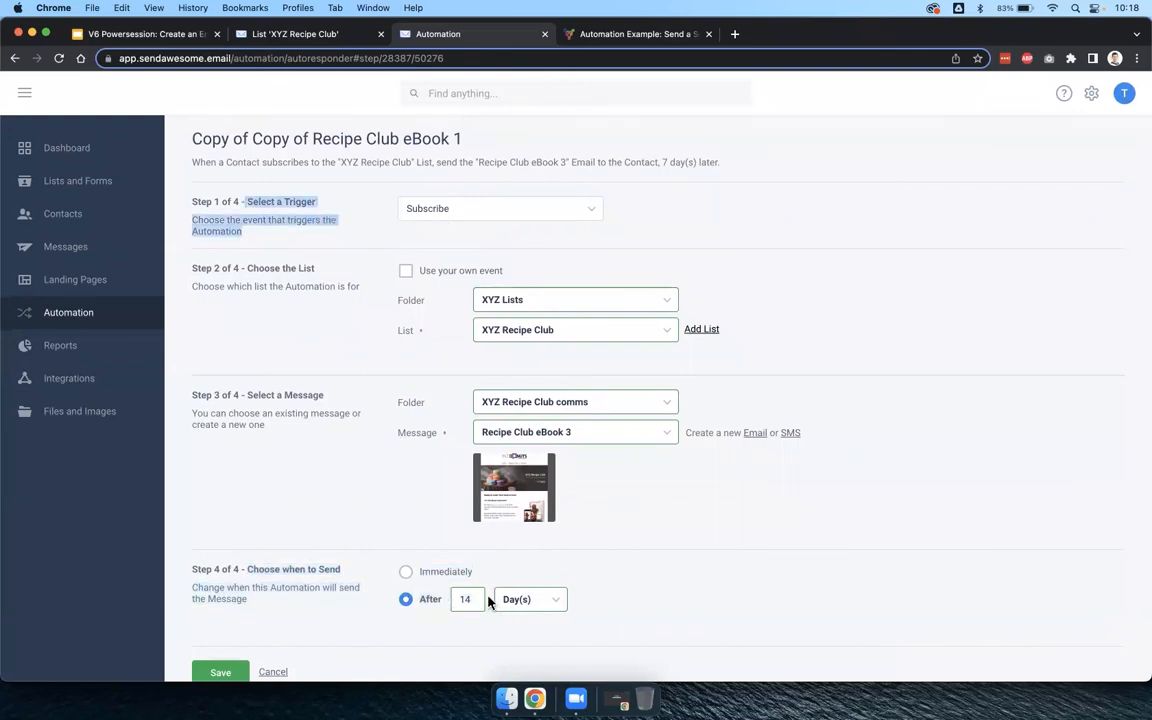
left_click(230, 671)
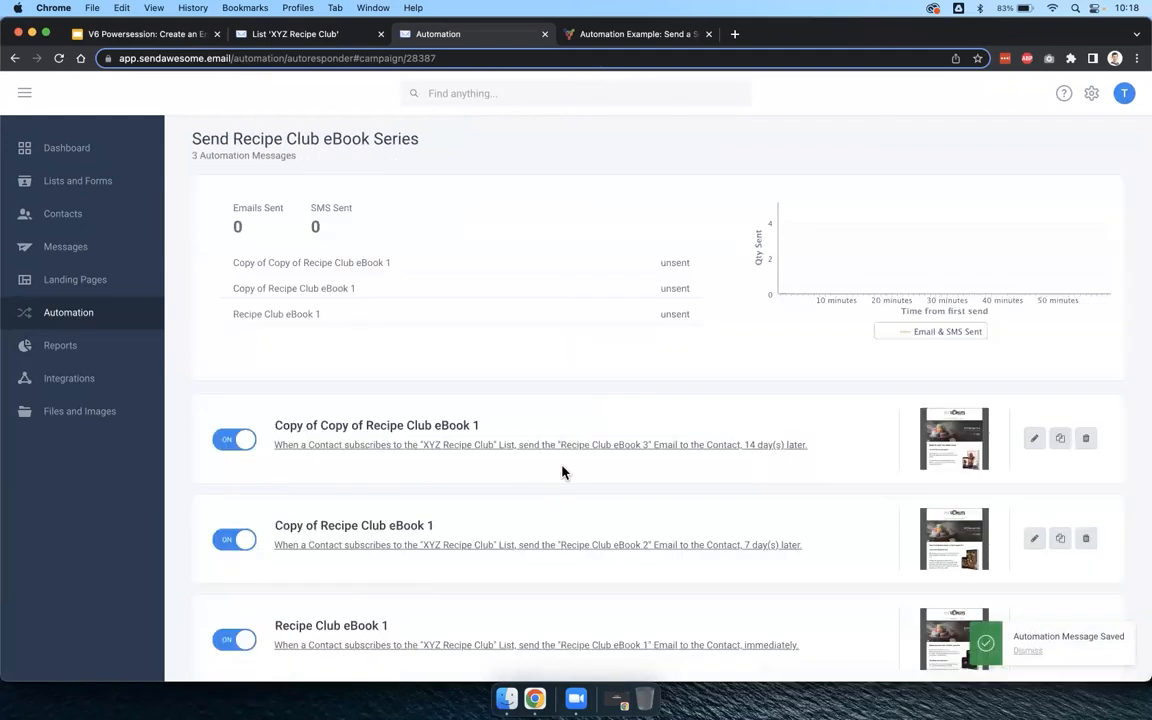
Switch the eBook 3 automation message off and back on.
scroll(562, 472, "down", 1)
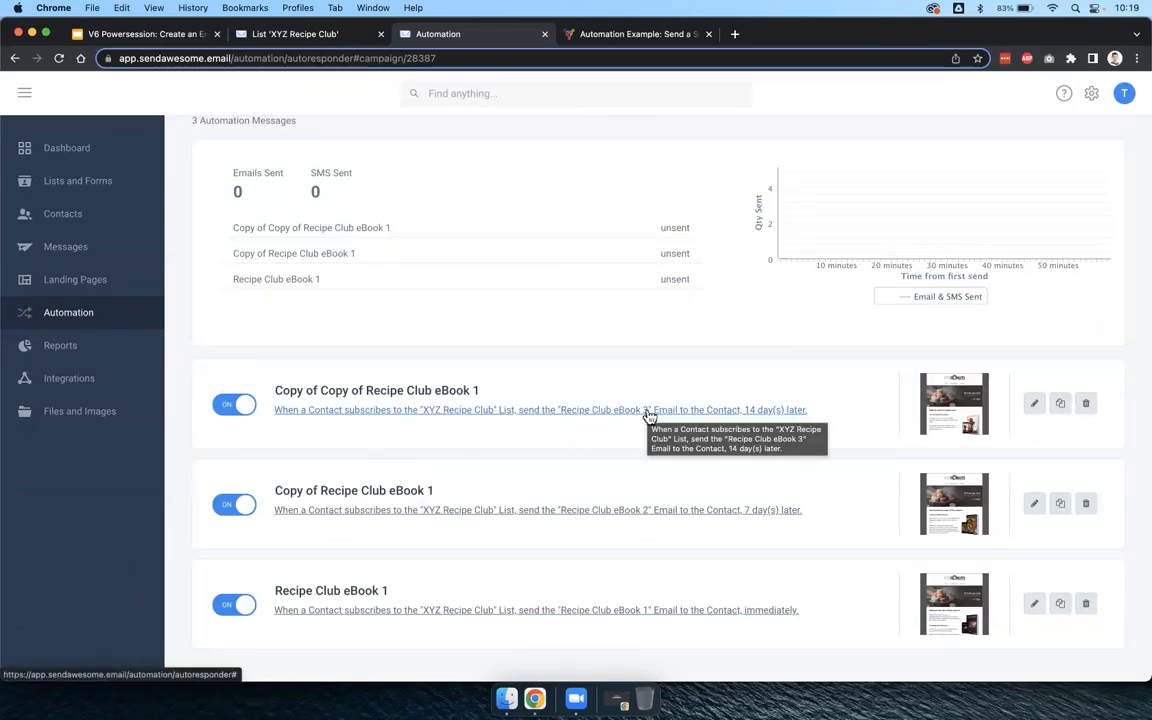
left_click(228, 404)
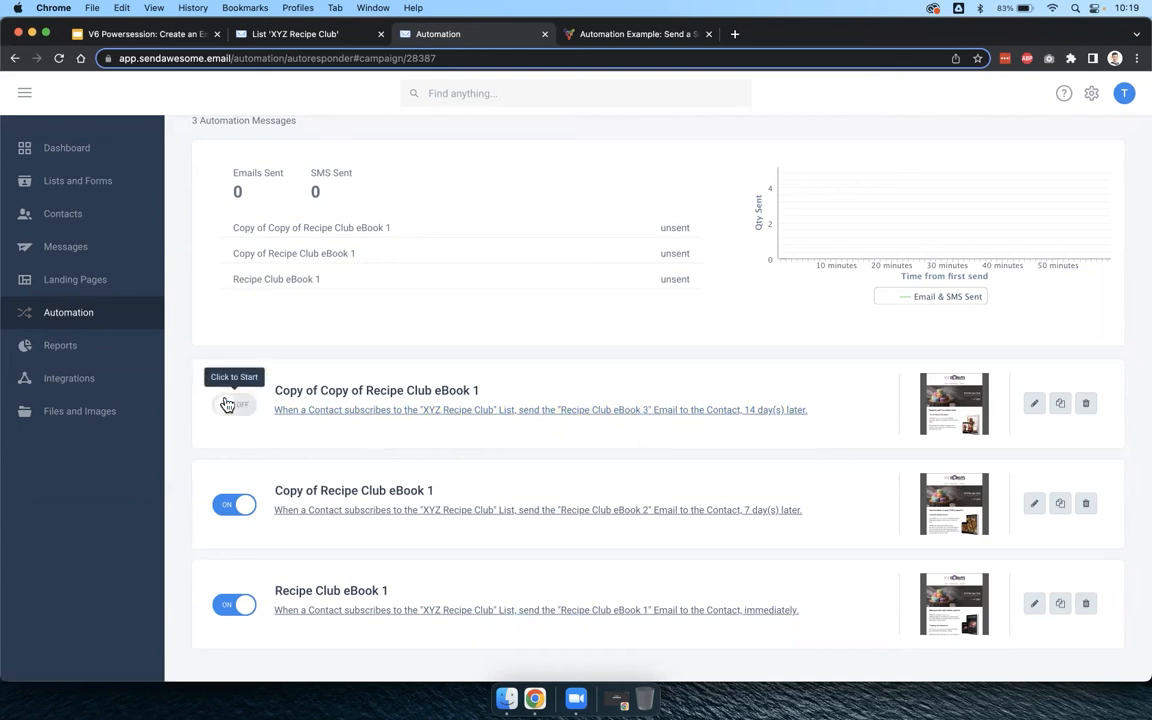
left_click(228, 404)
Return from the eBook series to the list of all automations.
scroll(250, 320, "up", 2)
scroll(272, 282, "up", 1)
left_click(219, 149)
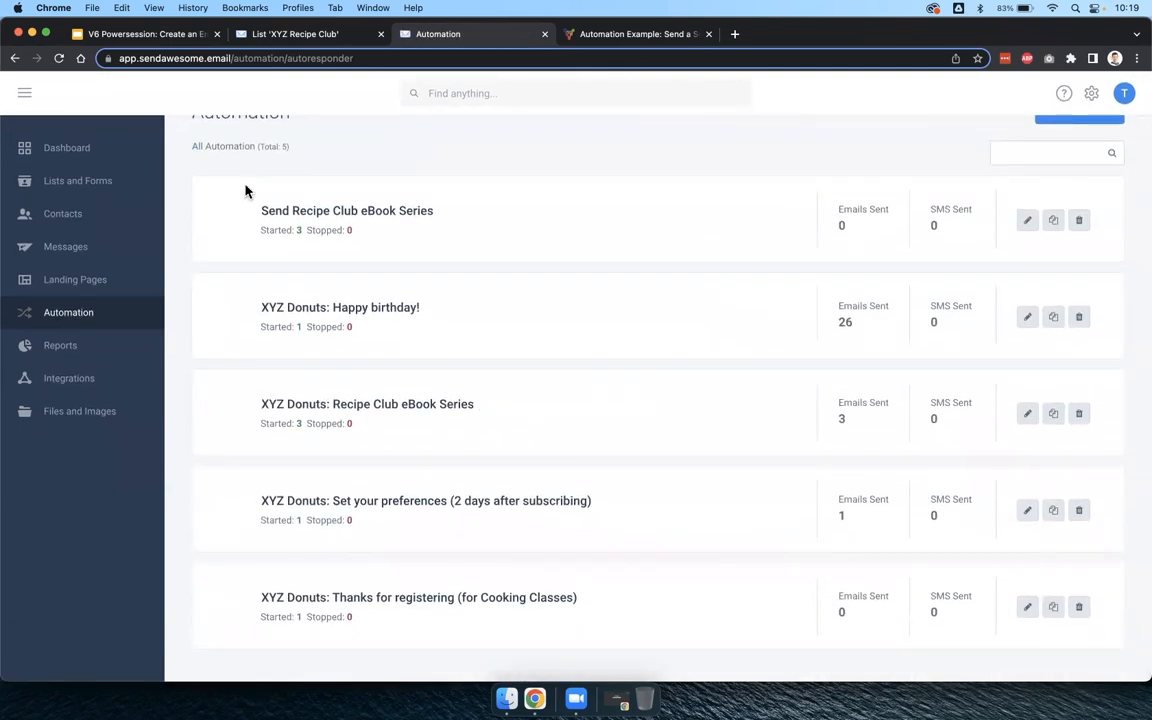
Check the website embed code and direct links of the XYZ Recipe Club sign-up form.
left_click(252, 36)
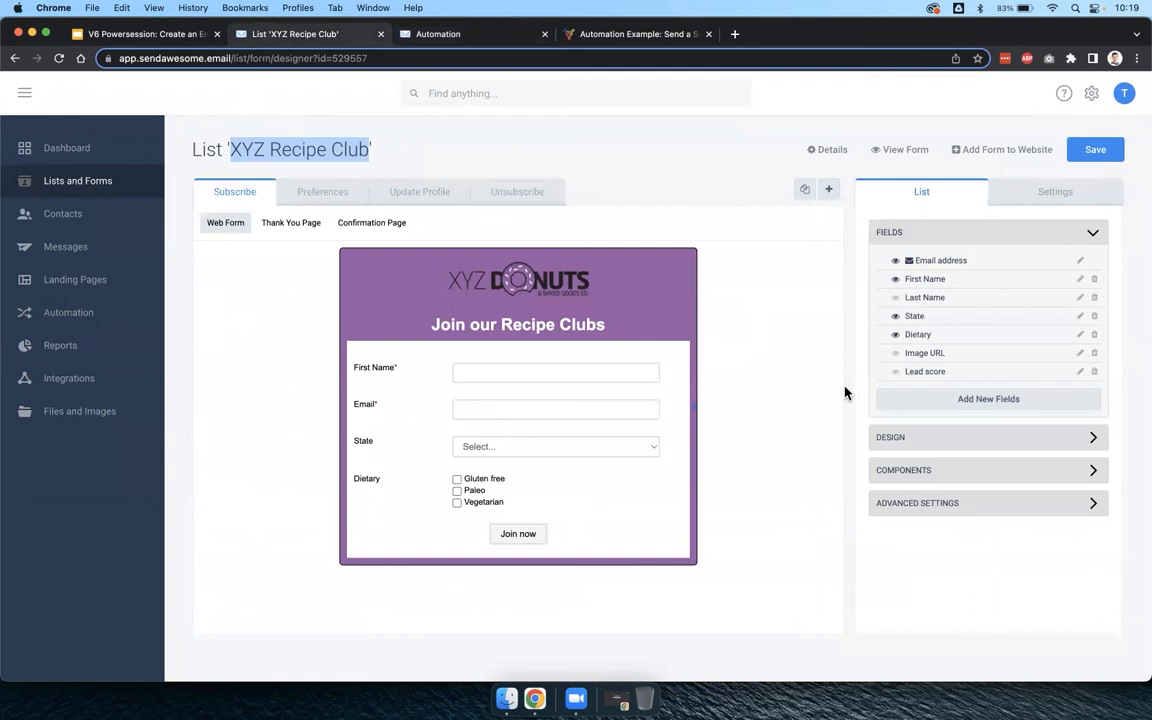
left_click(996, 153)
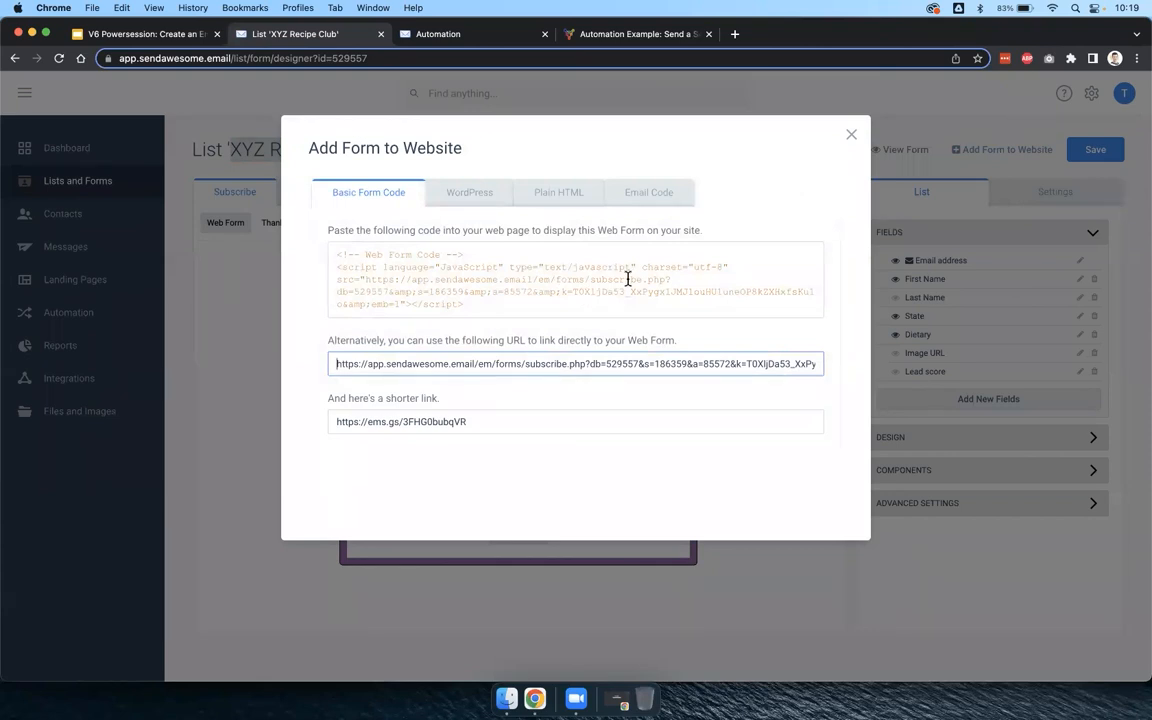
left_click(851, 138)
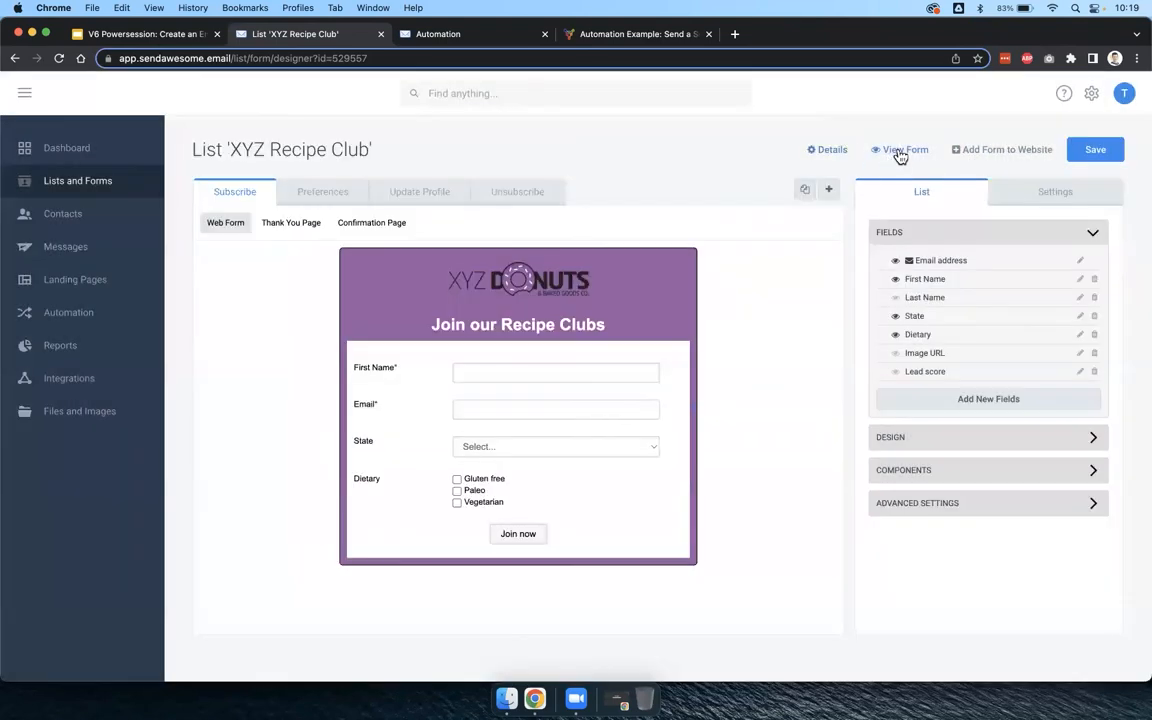
Preview the live XYZ Recipe Club sign-up form, close it, and go back to the automations list.
left_click(900, 152)
left_click(582, 287)
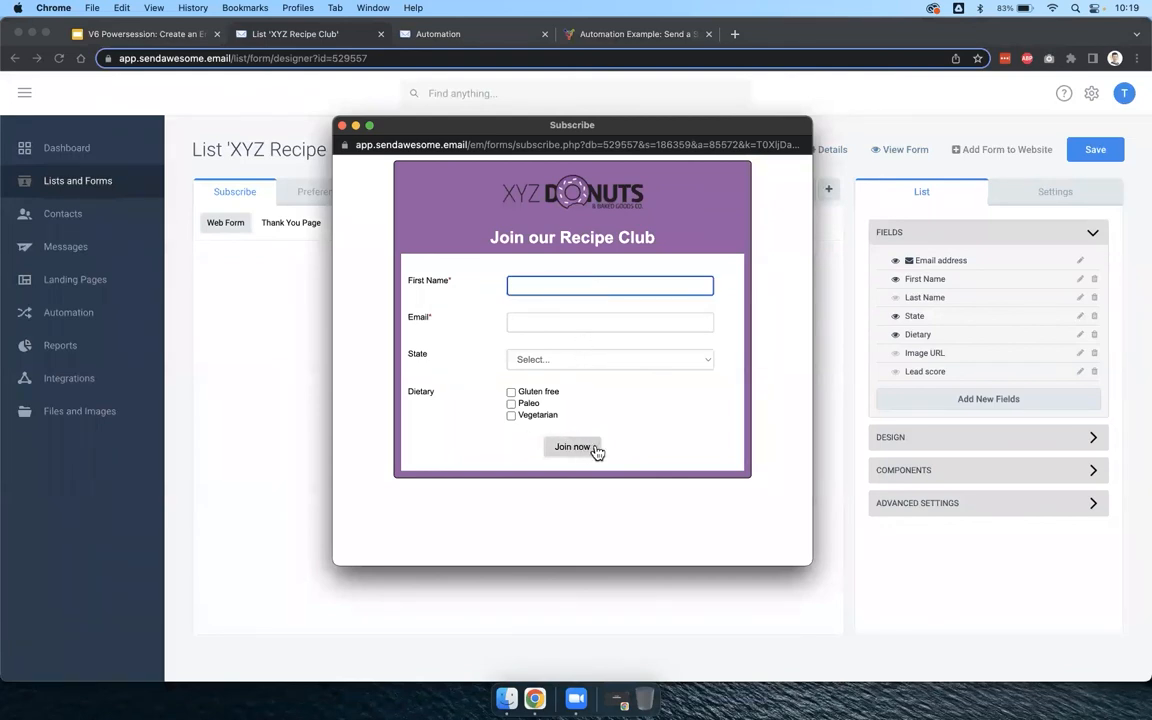
left_click(341, 125)
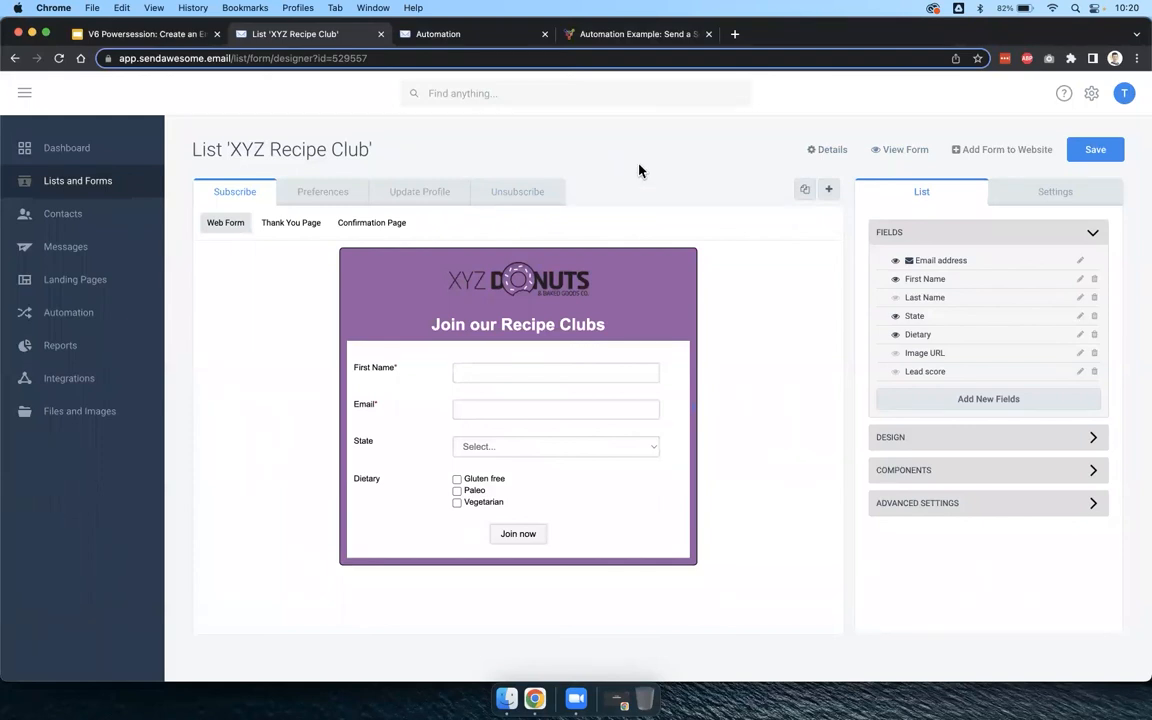
left_click(405, 33)
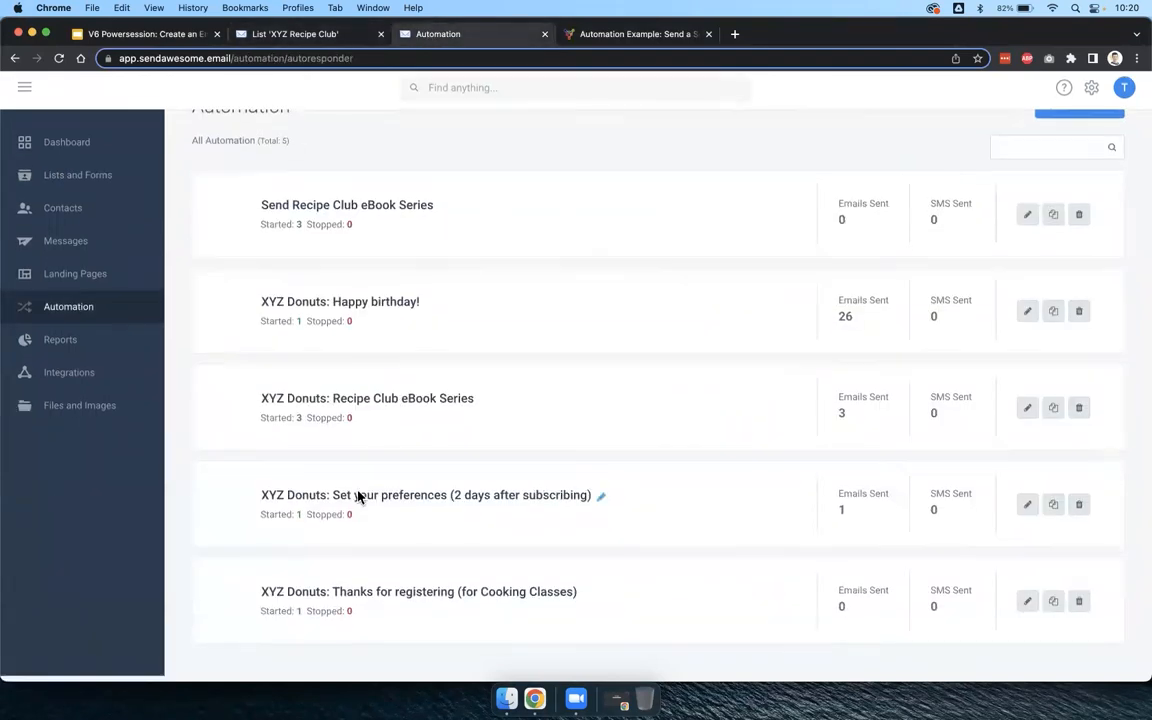
Open the Send Recipe Club eBook Series automation and review its messages.
scroll(358, 496, "up", 2)
left_click(1029, 270)
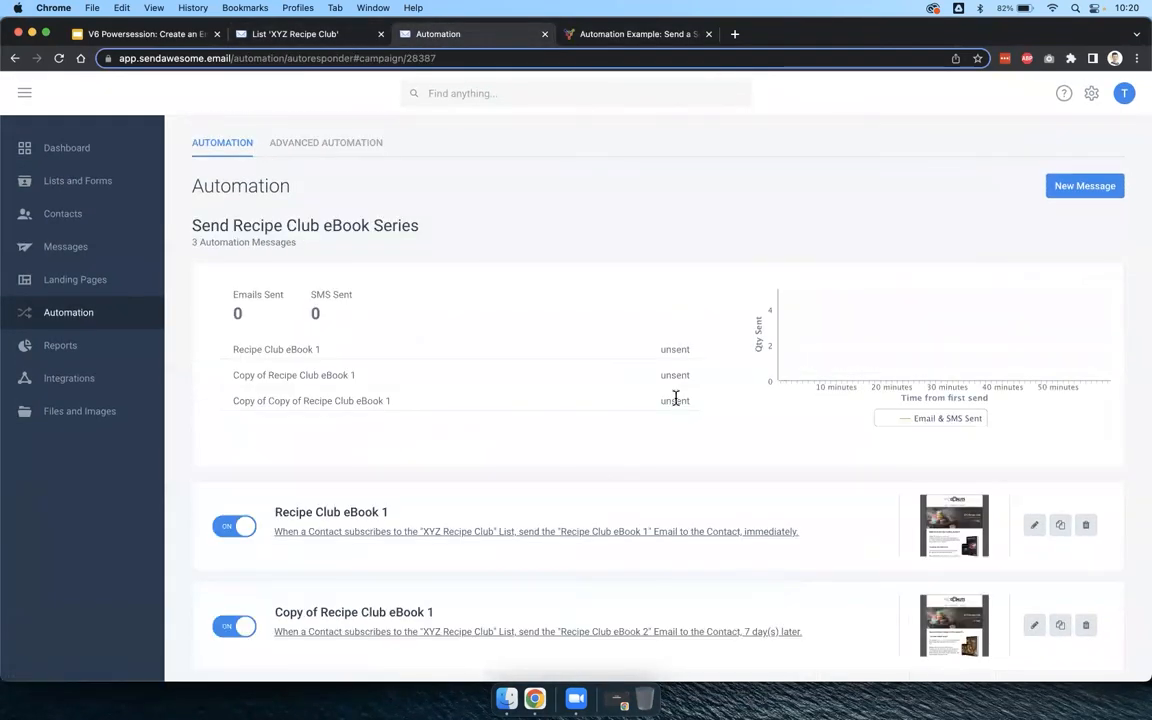
scroll(676, 399, "down", 3)
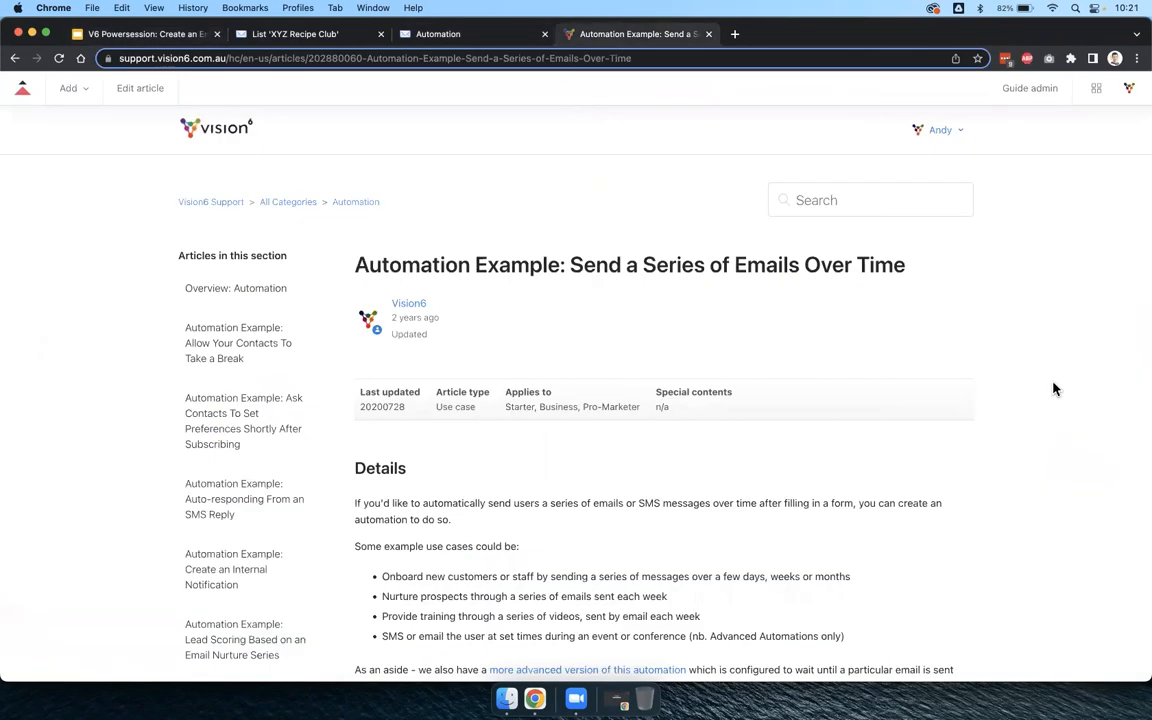
Glance at the support article on sending a series of emails, and show the help options from the XYZ Recipe Club form designer.
scroll(1054, 388, "down", 1)
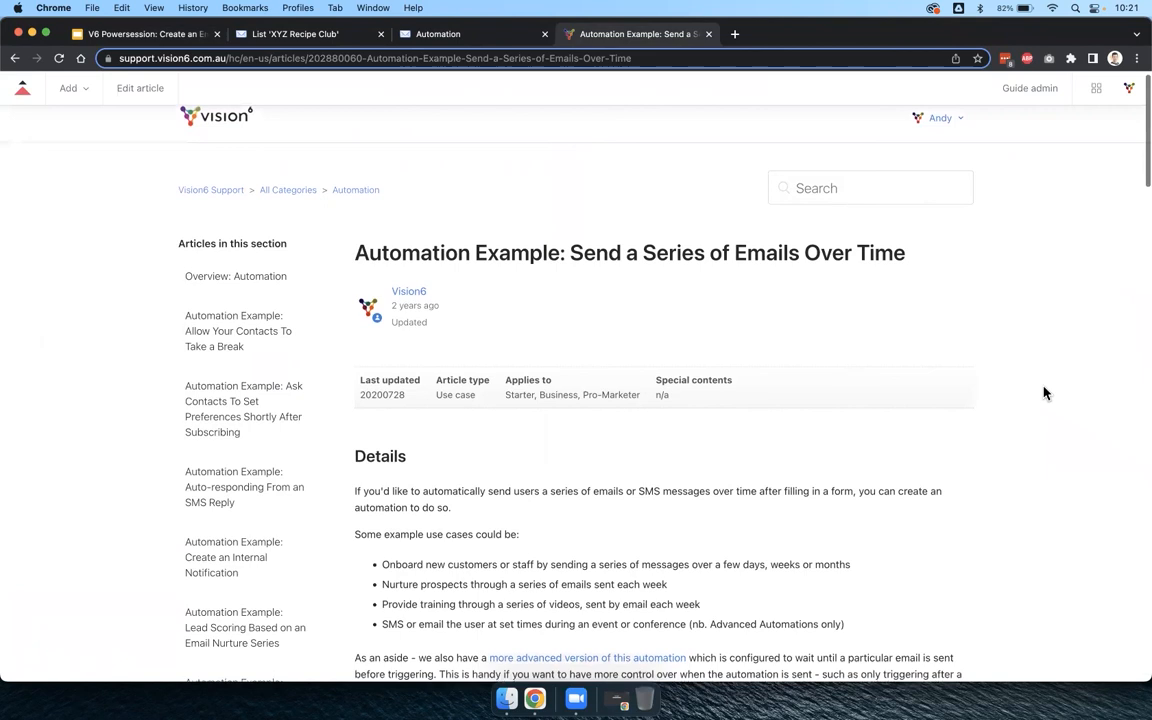
scroll(1044, 393, "up", 1)
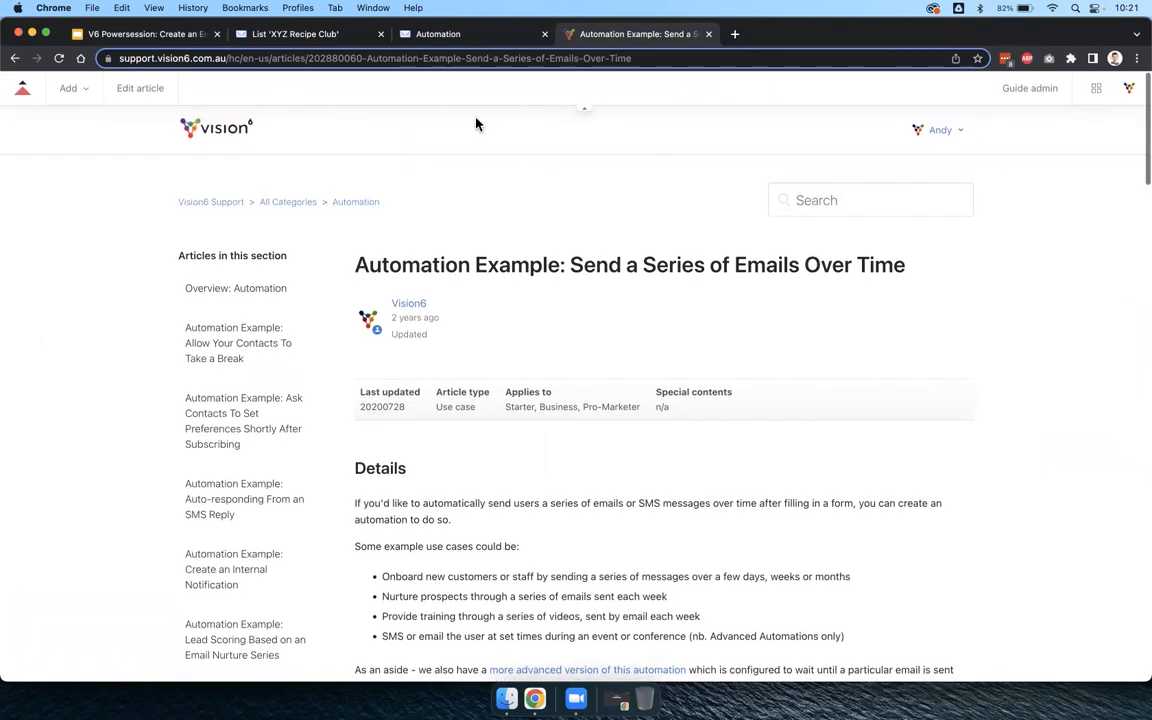
left_click(329, 36)
left_click(1064, 93)
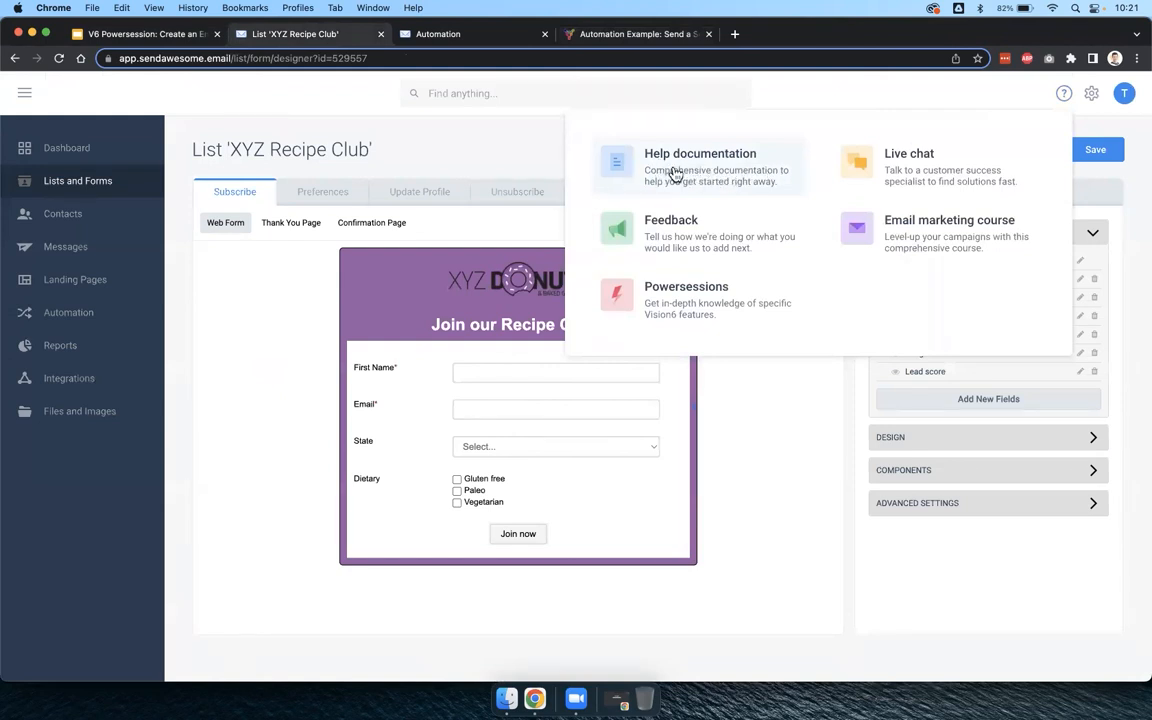
Return to the support article "Automation Example: Send a Series of Emails Over Time" and highlight its title text.
left_click(590, 34)
left_click(838, 190)
left_click_drag(570, 262, 906, 264)
left_click(727, 289)
left_click_drag(645, 264, 906, 265)
left_click(904, 279)
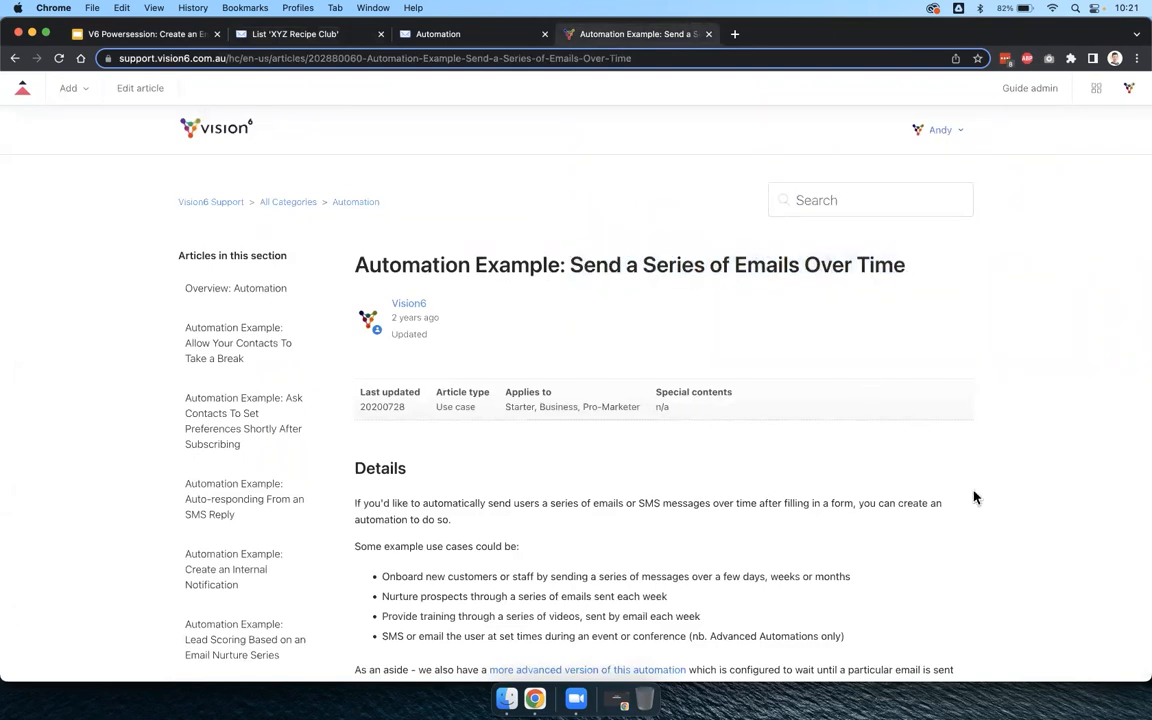
Skim the article's How-to Guide on setting up the automation's trigger, list, message and send timing.
scroll(975, 497, "down", 10)
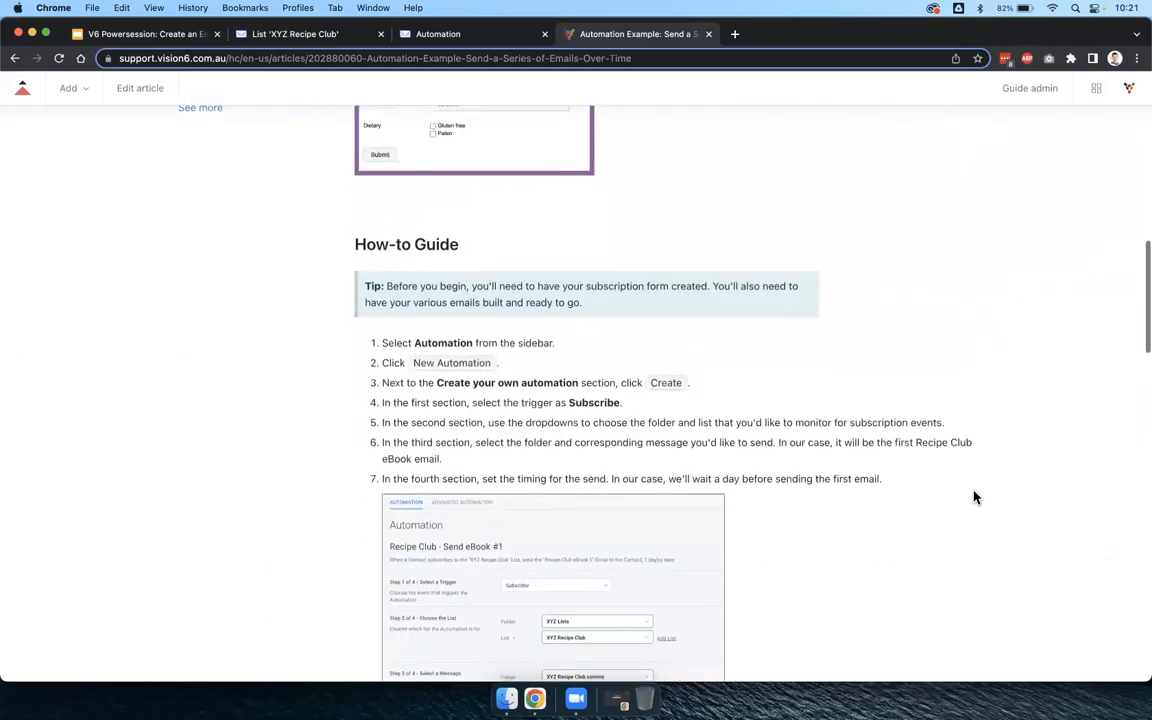
scroll(975, 497, "down", 10)
scroll(975, 497, "down", 6)
scroll(975, 497, "up", 15)
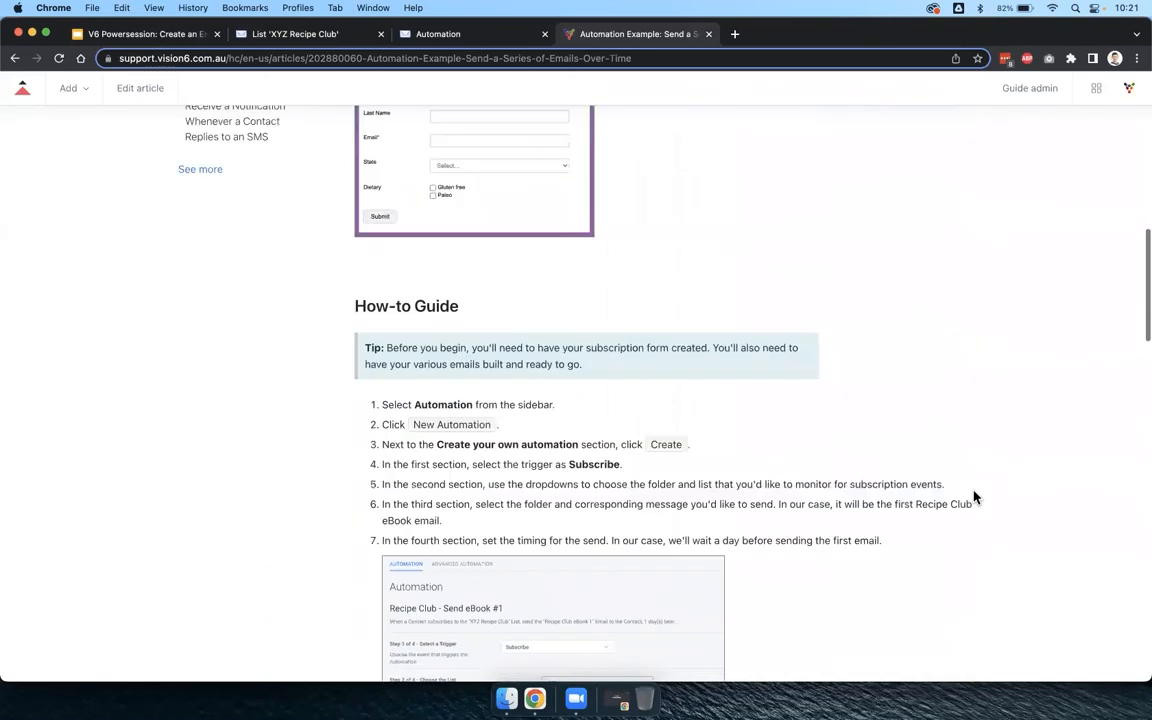